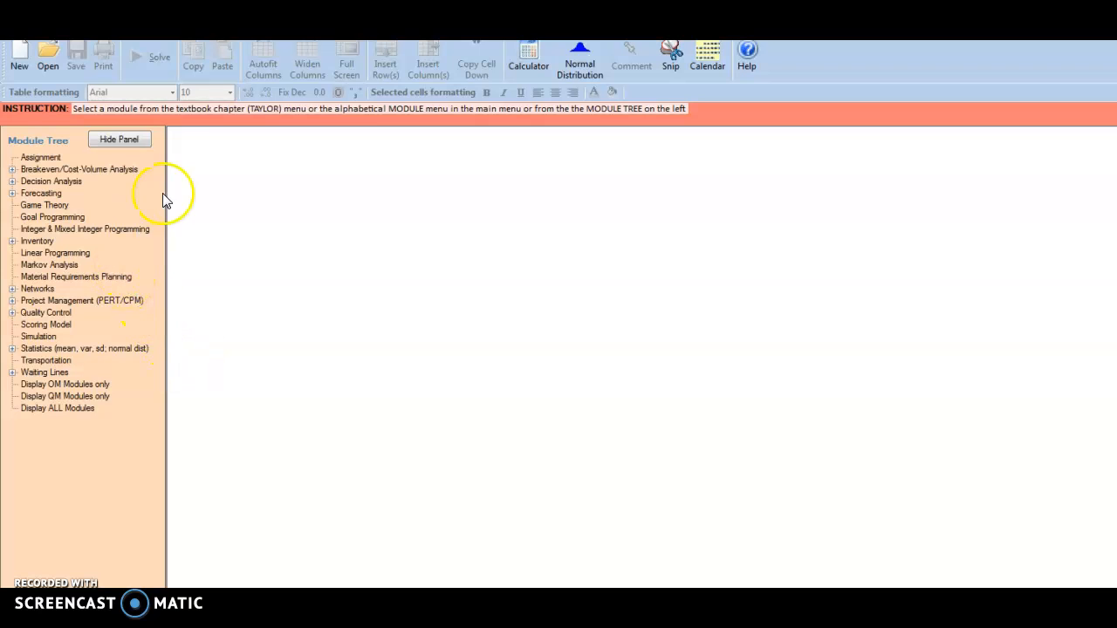
Start a new data set in the Material Requirements Planning module
{"action": "left_click", "coordinate": [167, 24]}
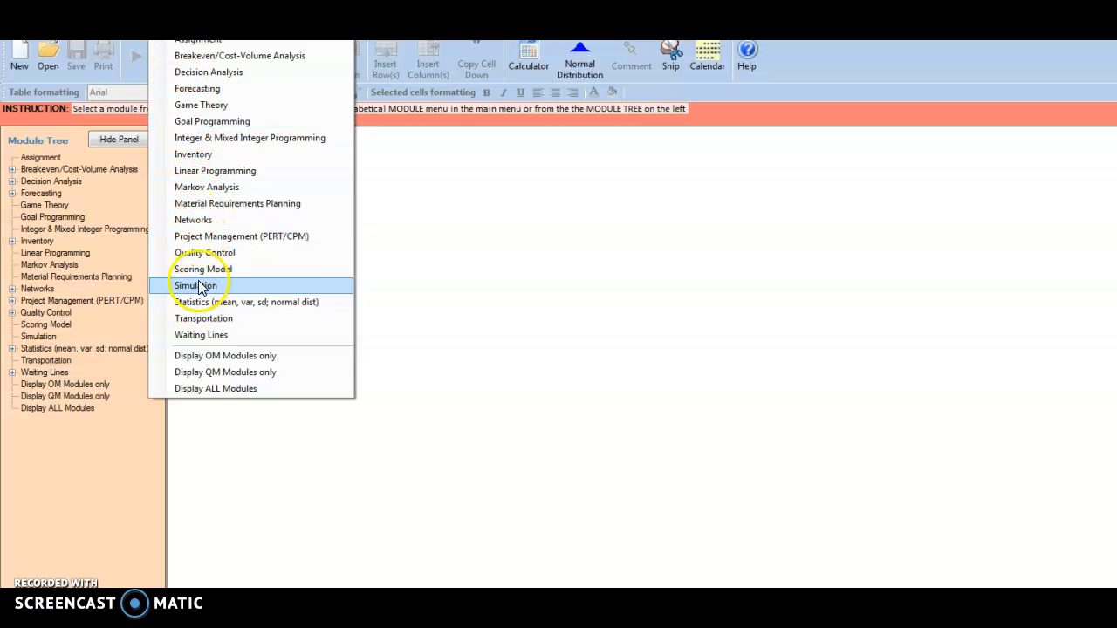
{"action": "left_click", "coordinate": [210, 204]}
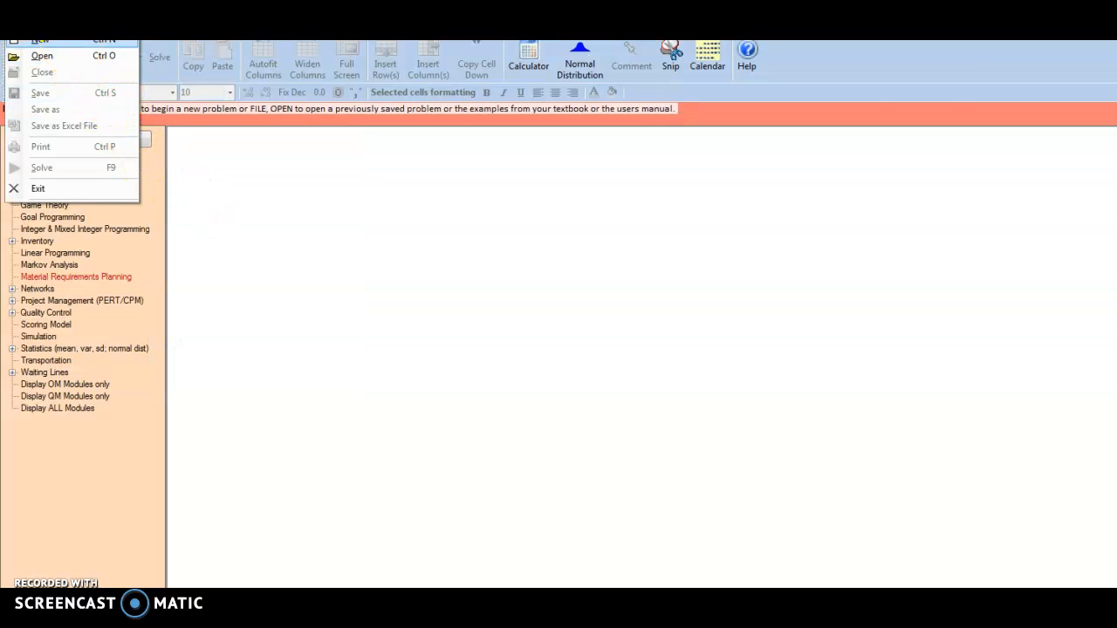
{"action": "left_click", "coordinate": [39, 41]}
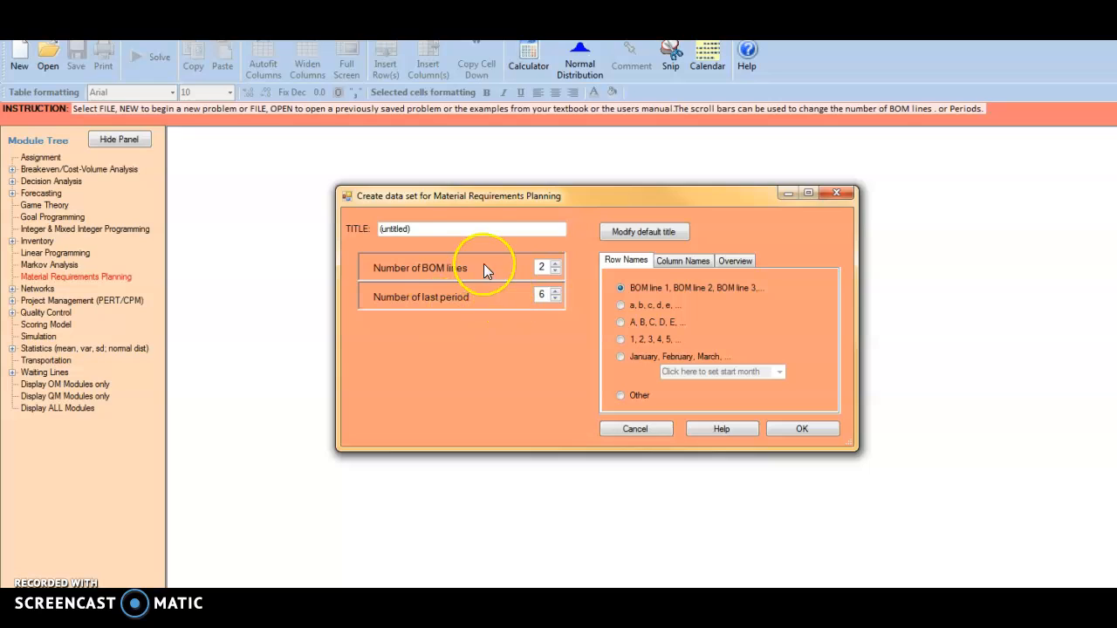
Replace the default title of the new data set with "problem #12"
{"action": "left_click", "coordinate": [466, 229]}
{"action": "key", "text": "BackSpace"}
{"action": "key", "text": "BackSpace"}
{"action": "key", "text": "BackSpace"}
{"action": "key", "text": "BackSpace"}
{"action": "key", "text": "BackSpace"}
{"action": "key", "text": "BackSpace"}
{"action": "key", "text": "BackSpace"}
{"action": "key", "text": "BackSpace"}
{"action": "key", "text": "BackSpace"}
{"action": "key", "text": "BackSpace"}
{"action": "type", "text": "problem #12"}
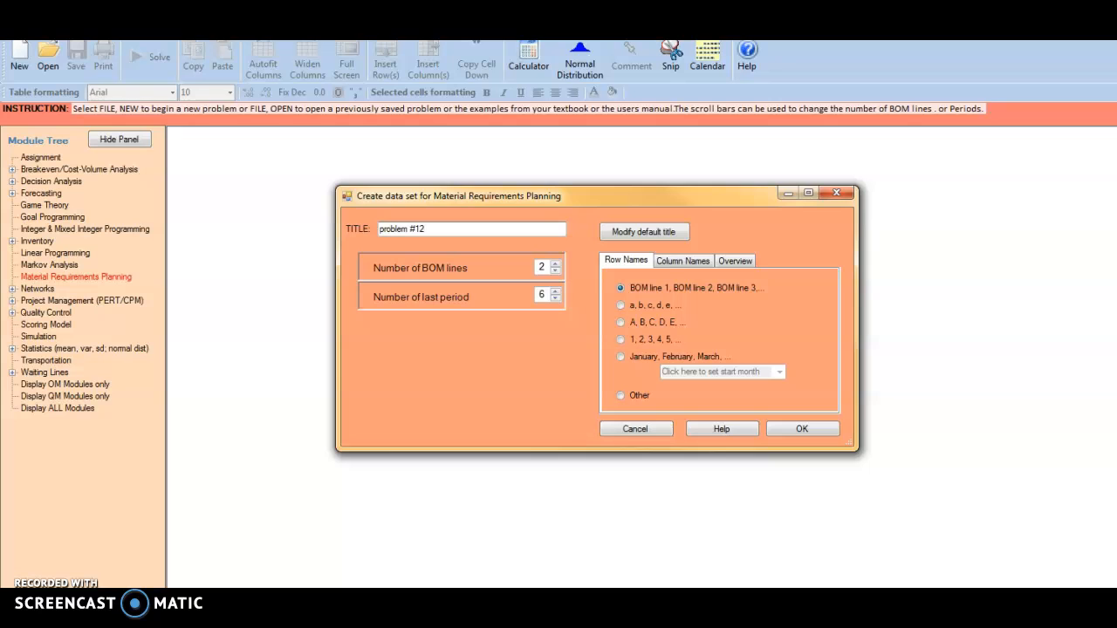
Set the number of BOM lines to 11, adjust the number of the last period, and create the data set
{"action": "double_click", "coordinate": [541, 267]}
{"action": "type", "text": "11"}
{"action": "left_click", "coordinate": [547, 294]}
{"action": "left_click", "coordinate": [793, 429]}
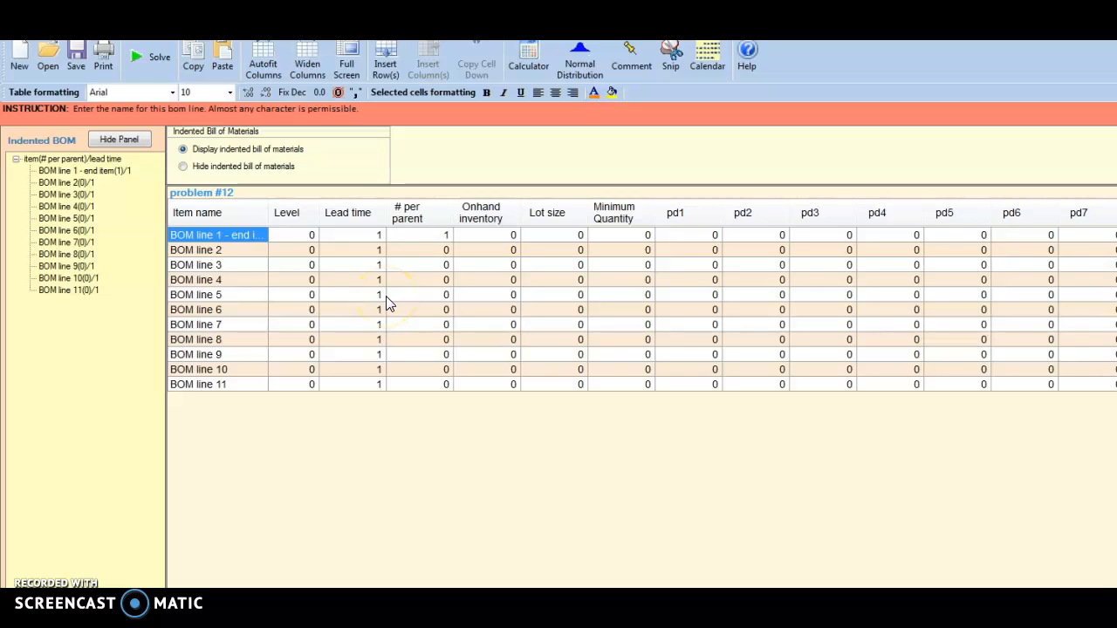
Name the end item in the first BOM line "electric golf cart"
{"action": "left_click", "coordinate": [352, 281]}
{"action": "type", "text": "ele"}
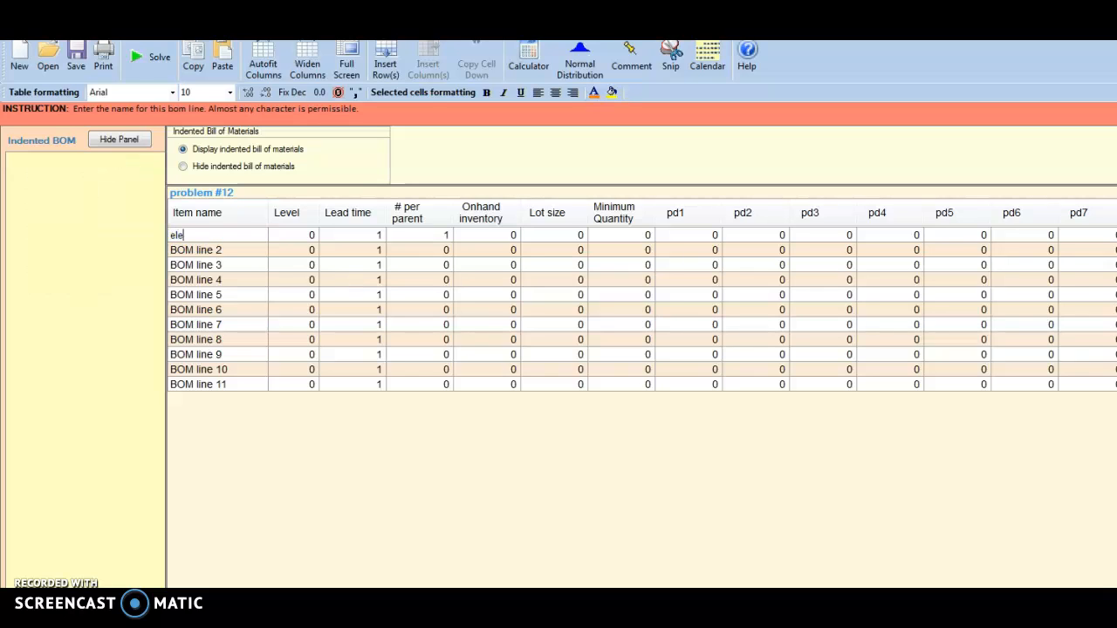
{"action": "type", "text": "ctrc gu"}
{"action": "key", "text": "BackSpace"}
{"action": "key", "text": "BackSpace"}
{"action": "key", "text": "BackSpace"}
{"action": "key", "text": "BackSpace"}
{"action": "key", "text": "BackSpace"}
{"action": "type", "text": "ri"}
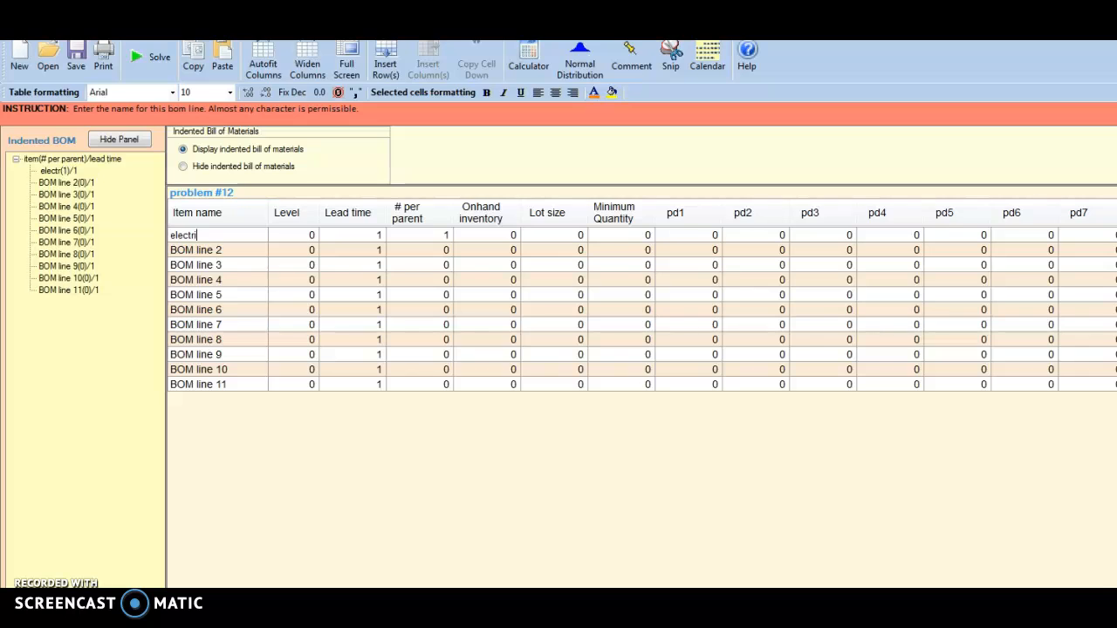
{"action": "type", "text": "c golf cart"}
Name BOM lines 2 through 5 "top", "supports", "cover" and "base"
{"action": "left_click", "coordinate": [256, 254]}
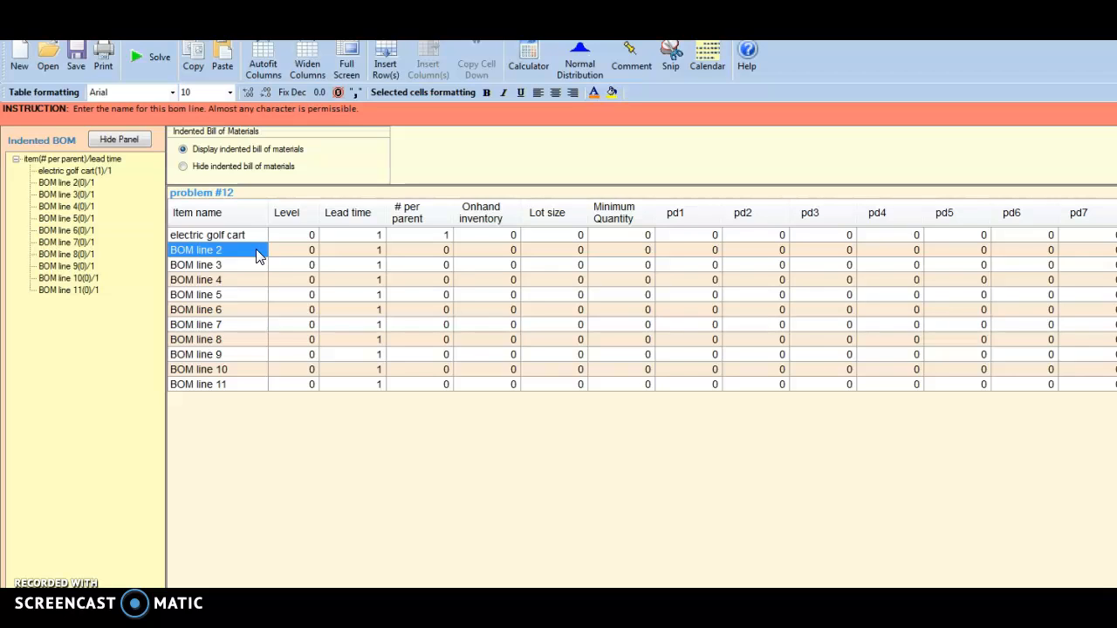
{"action": "type", "text": "tp["}
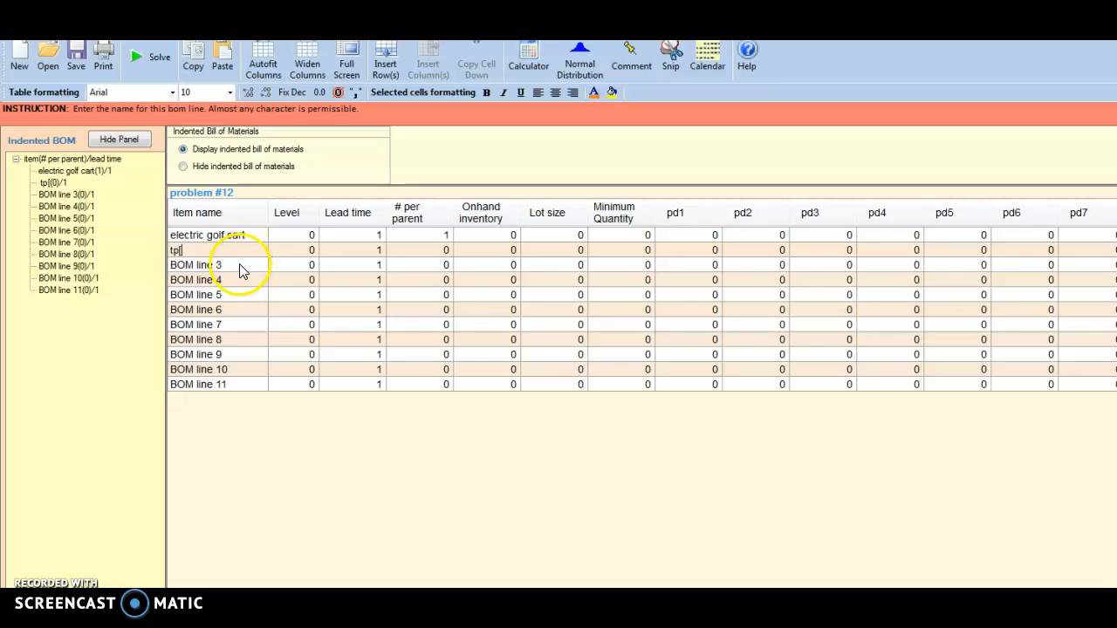
{"action": "key", "text": "BackSpace"}
{"action": "key", "text": "BackSpace"}
{"action": "type", "text": "op"}
{"action": "left_click", "coordinate": [225, 269]}
{"action": "type", "text": "supports"}
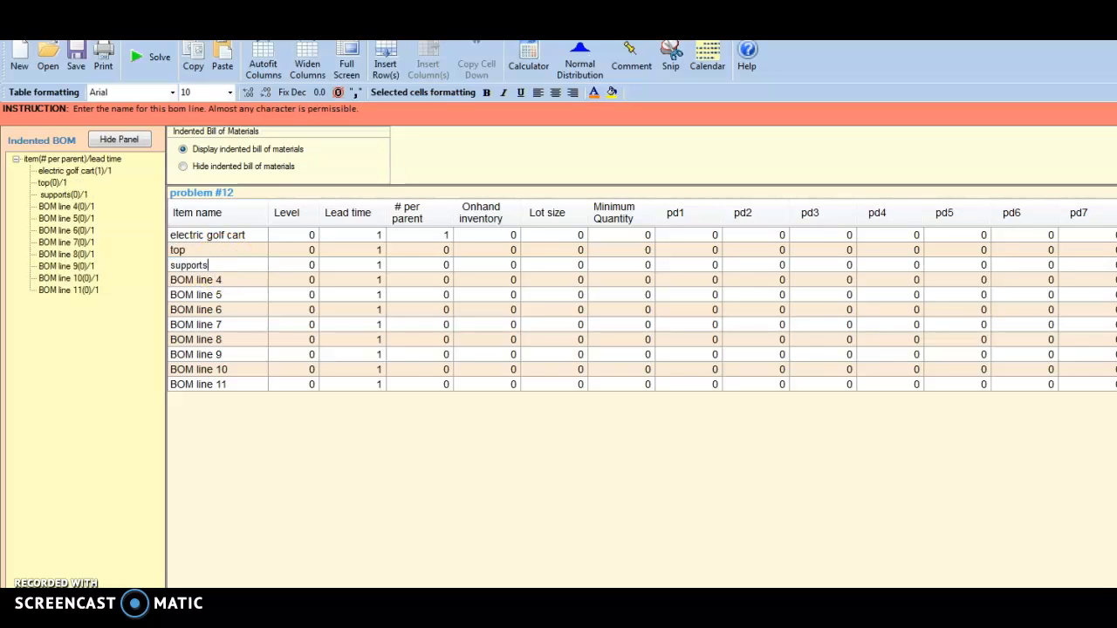
{"action": "left_click", "coordinate": [212, 280]}
{"action": "type", "text": "cover"}
{"action": "left_click", "coordinate": [208, 294]}
{"action": "type", "text": "base"}
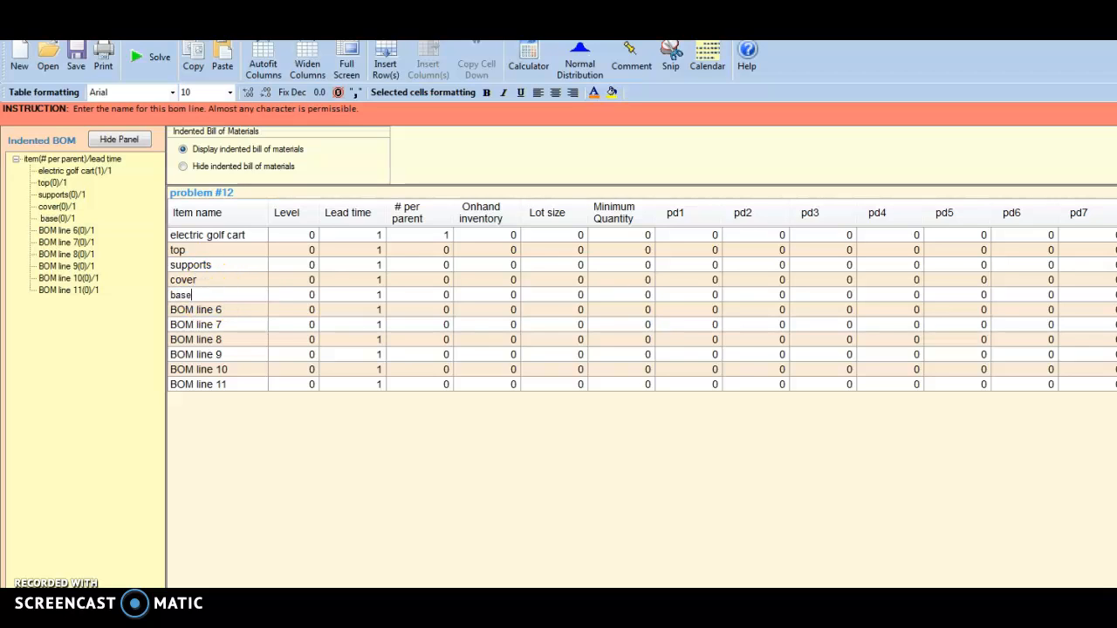
Name BOM lines 6 through 8 "motor", "body" and "frame"
{"action": "left_click", "coordinate": [212, 310]}
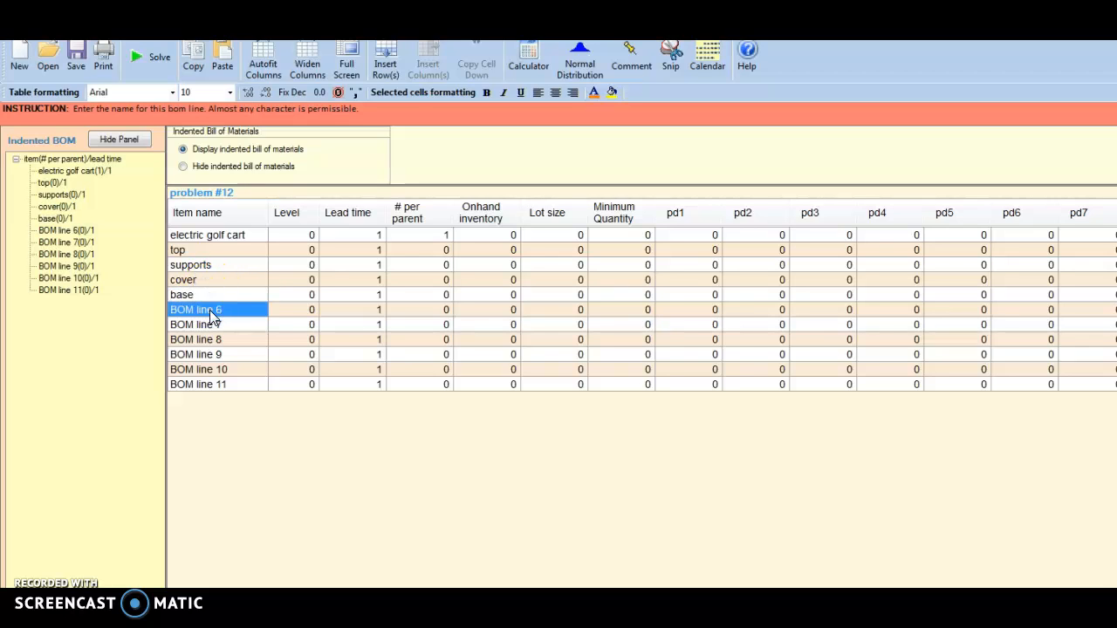
{"action": "type", "text": "motor"}
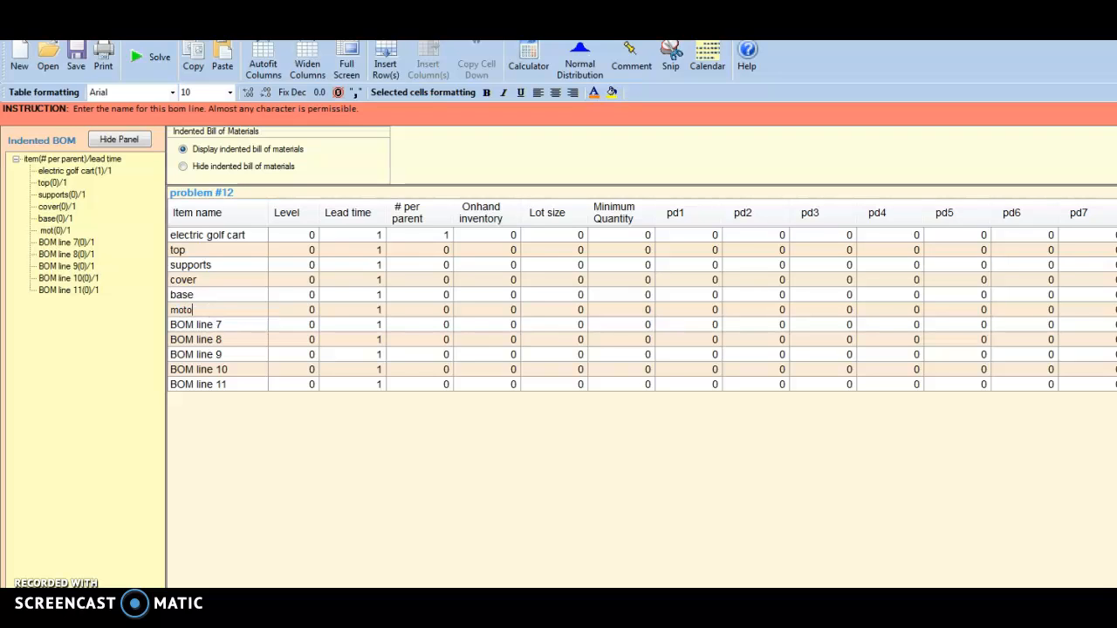
{"action": "left_click", "coordinate": [207, 330]}
{"action": "type", "text": "body"}
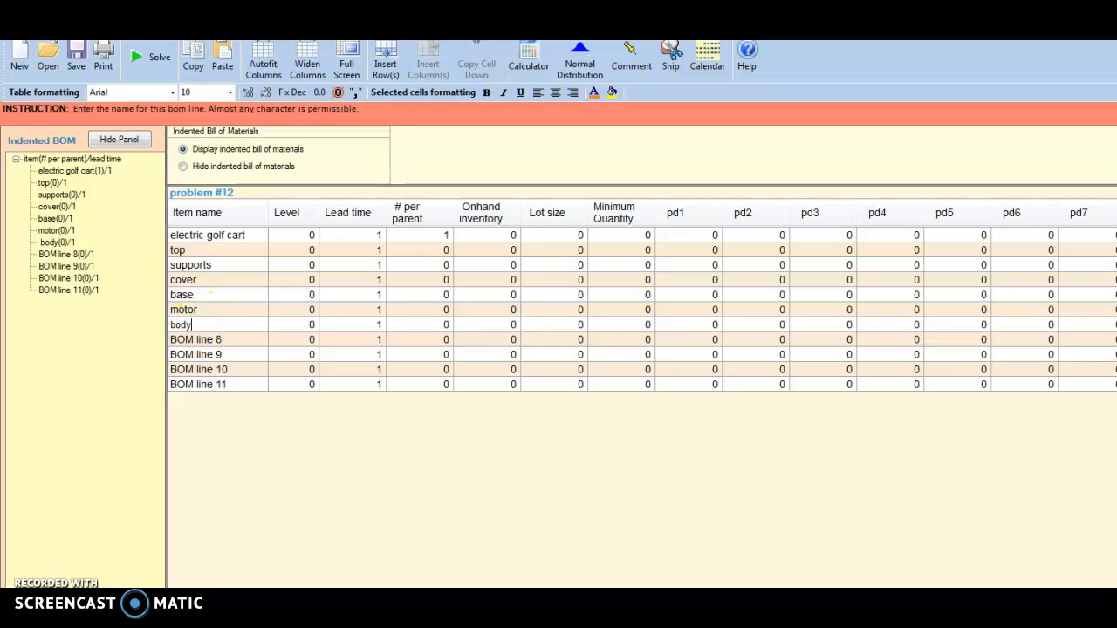
{"action": "left_click", "coordinate": [219, 343]}
{"action": "type", "text": "f"}
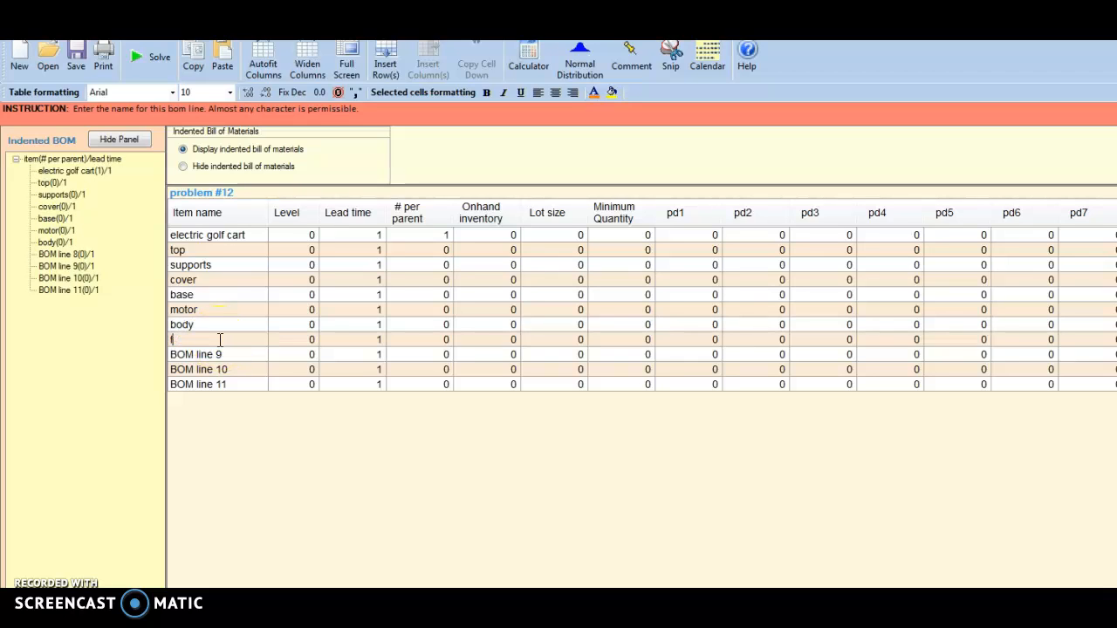
{"action": "type", "text": "rame"}
Name BOM lines 9 through 11 "controls", "wheel assemblies" and "seats"
{"action": "left_click", "coordinate": [212, 357]}
{"action": "type", "text": "controls"}
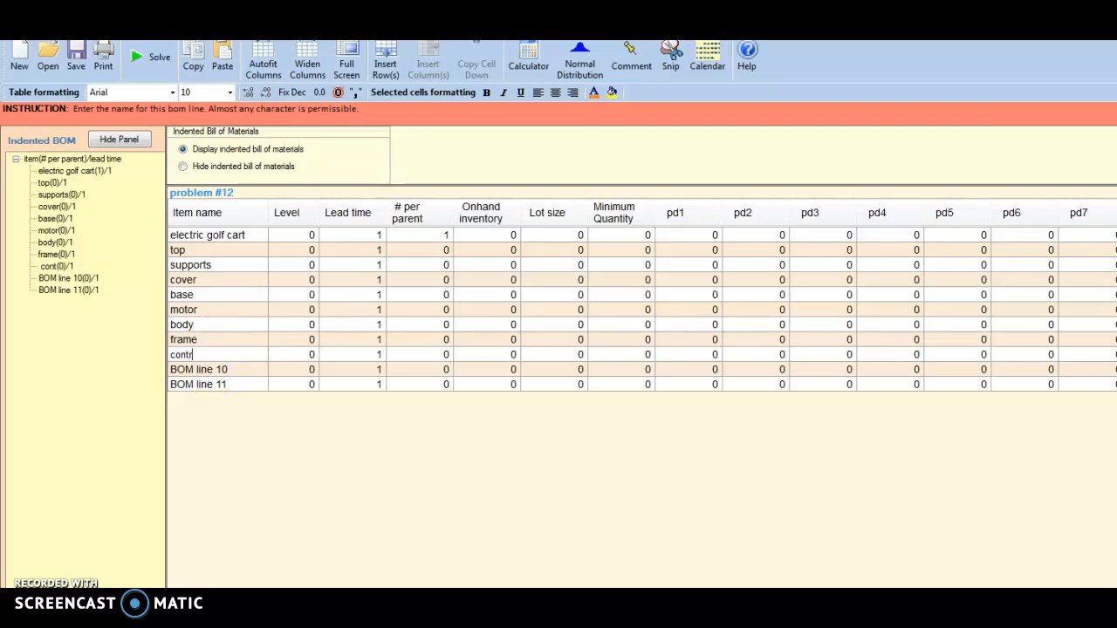
{"action": "left_click", "coordinate": [212, 371]}
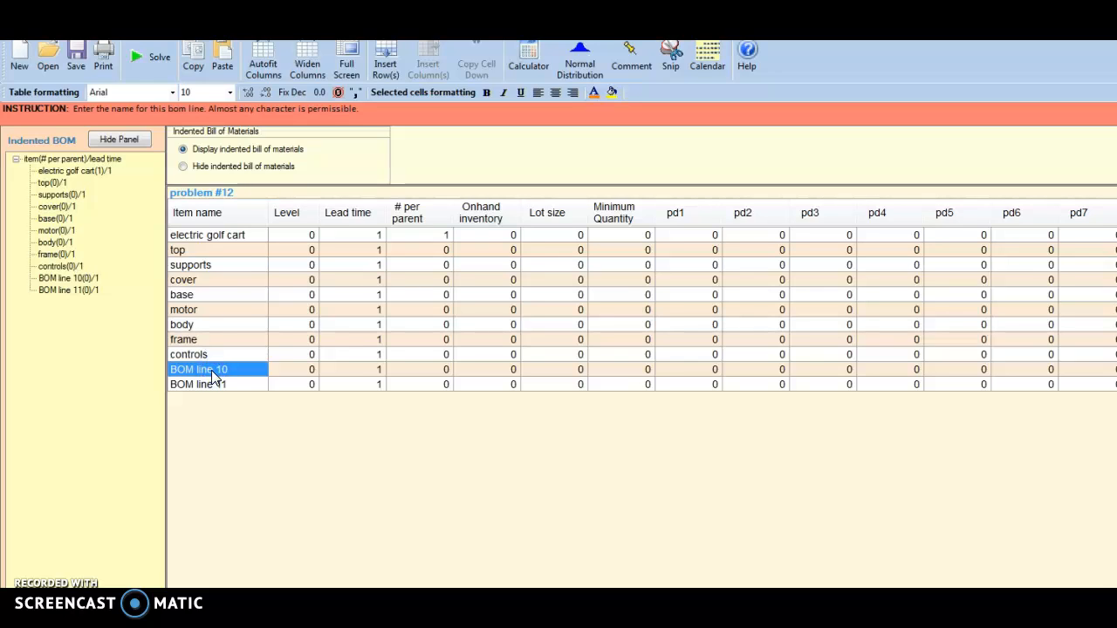
{"action": "type", "text": "wheel assemblies"}
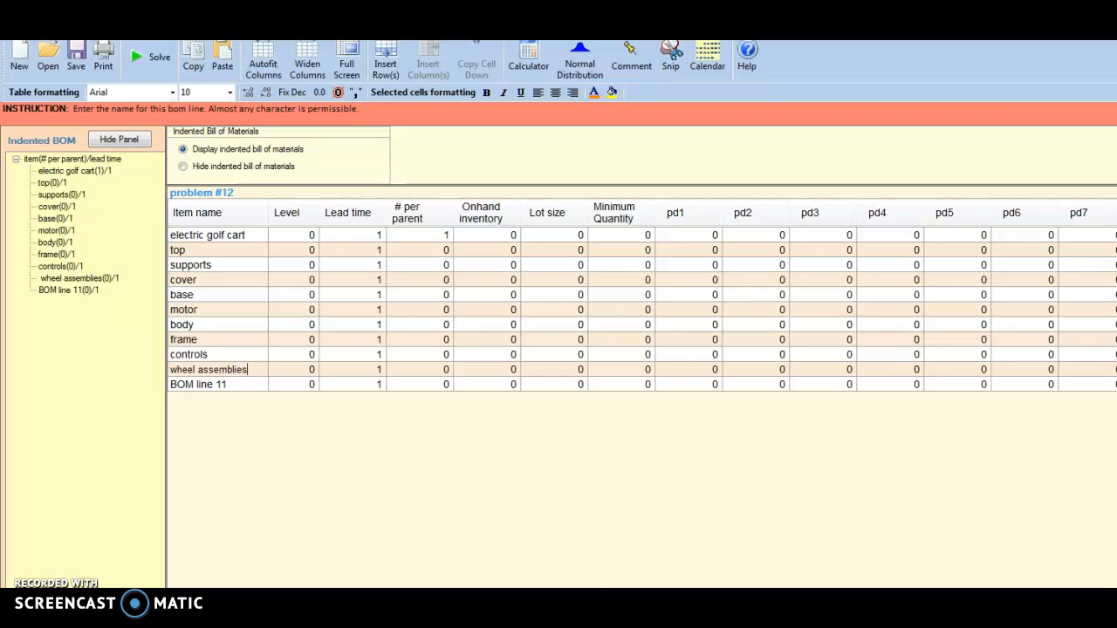
{"action": "left_click", "coordinate": [207, 391]}
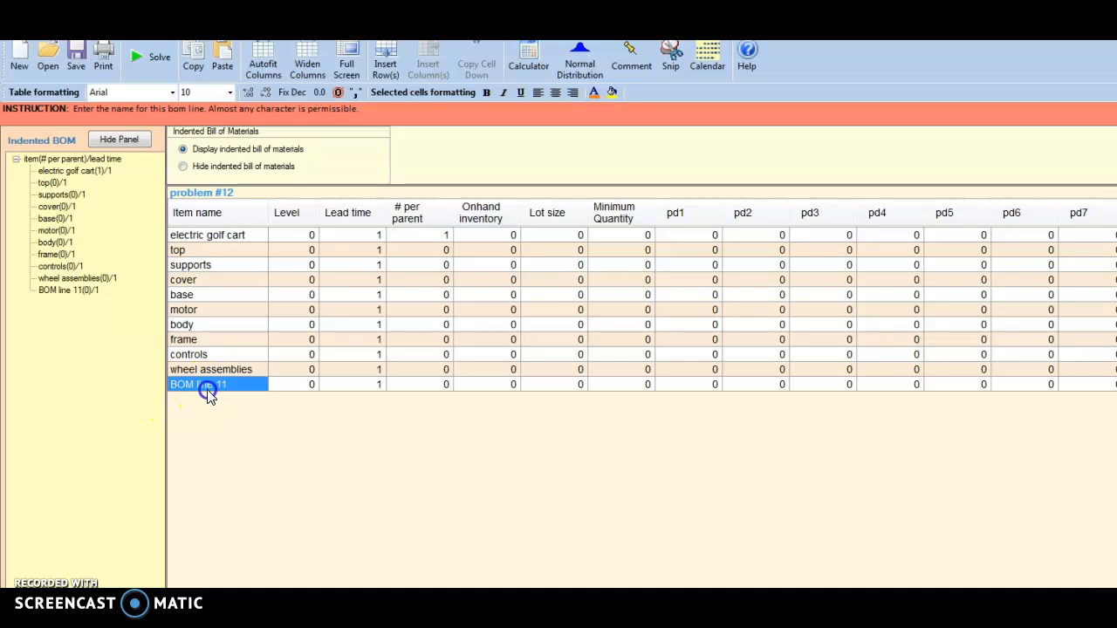
{"action": "type", "text": "seats"}
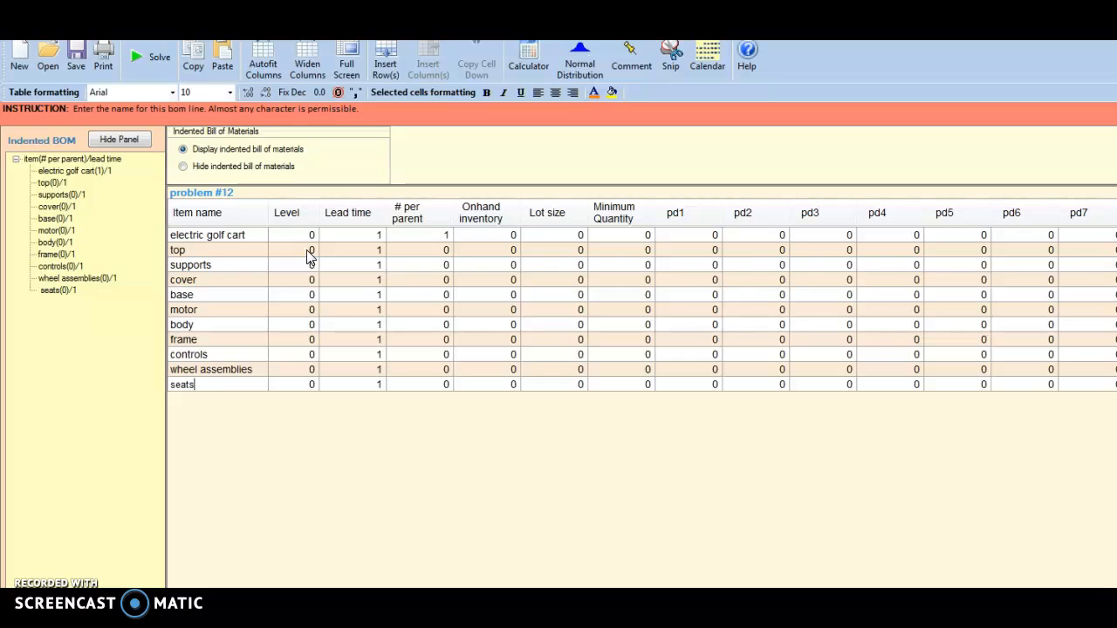
Set the level of the top, base and seats items to 1
{"action": "left_click", "coordinate": [306, 251]}
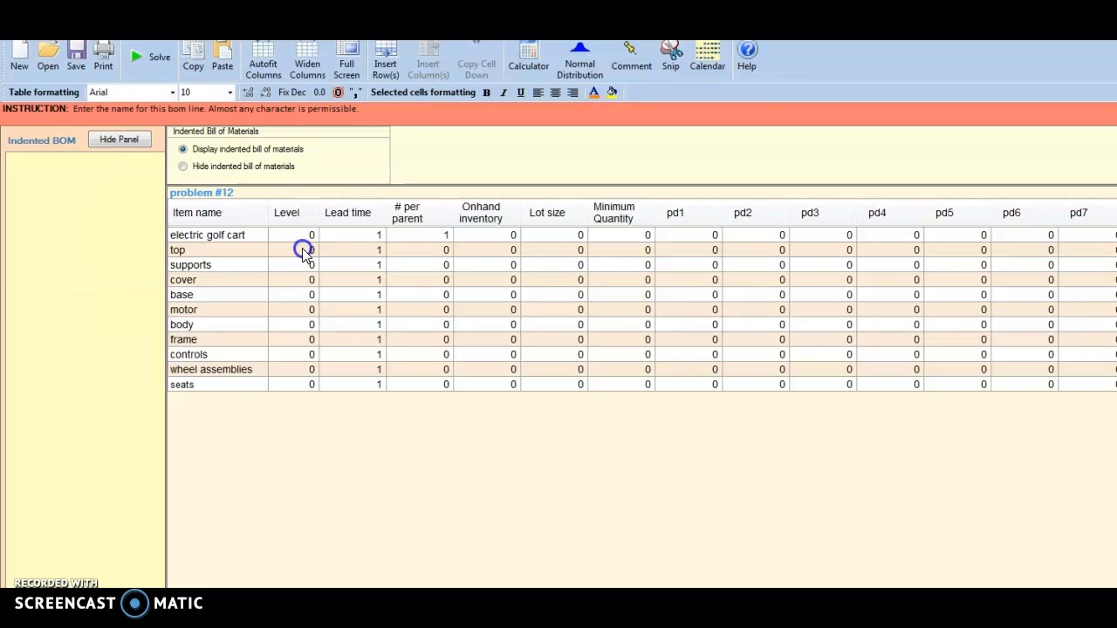
{"action": "type", "text": "1"}
{"action": "left_click", "coordinate": [307, 292]}
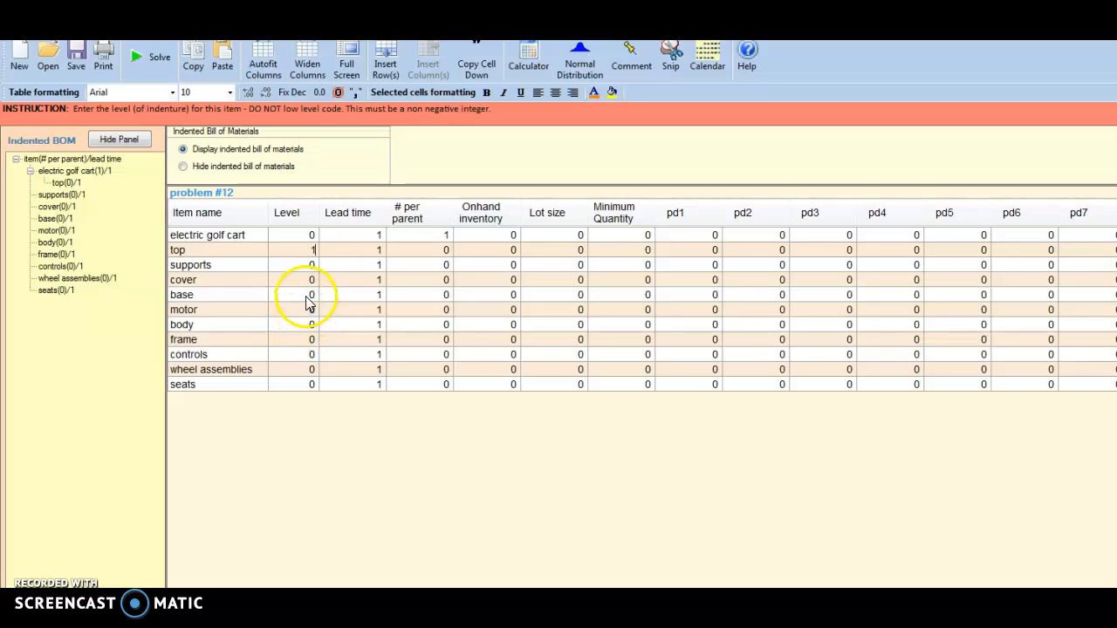
{"action": "left_click", "coordinate": [312, 299]}
{"action": "type", "text": "1"}
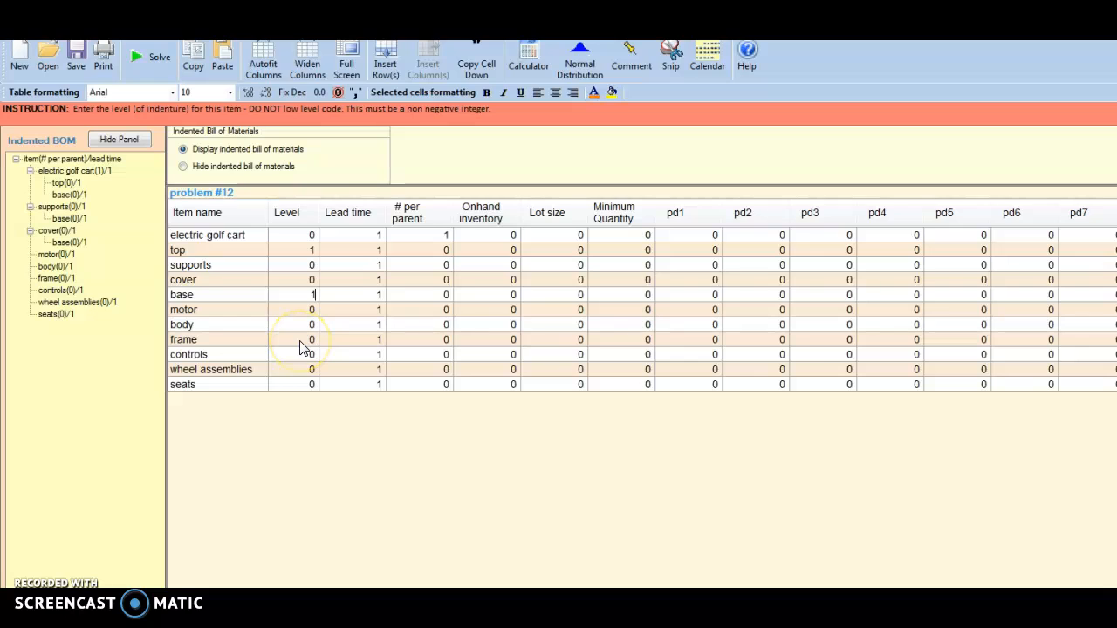
{"action": "left_click", "coordinate": [304, 386]}
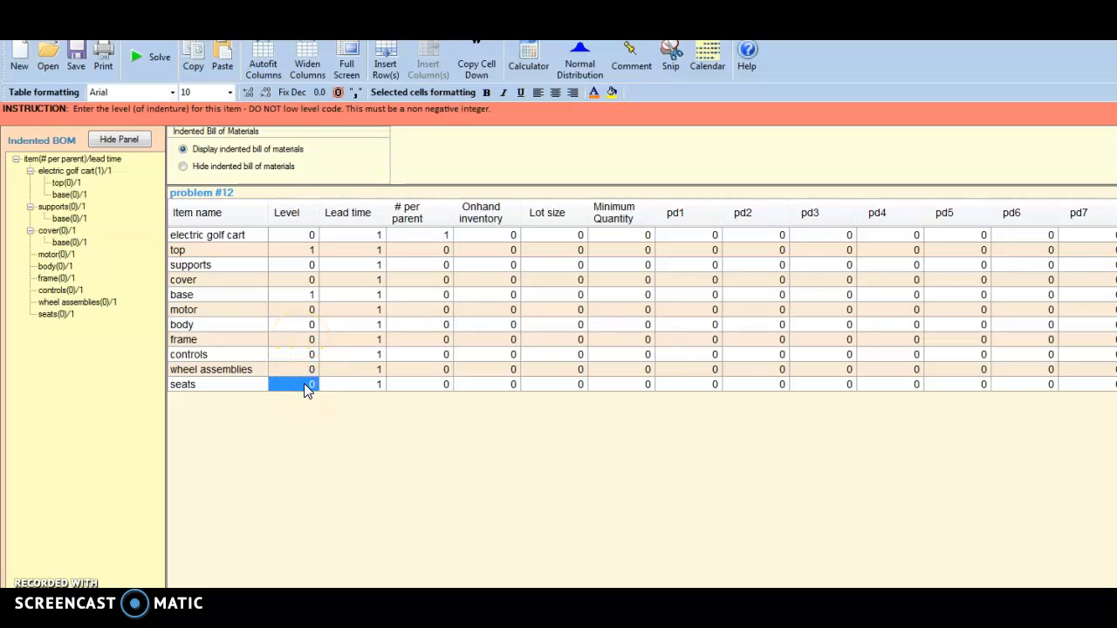
{"action": "type", "text": "1"}
{"action": "left_click", "coordinate": [312, 381]}
Set the level of the supports and cover items to 2
{"action": "left_click", "coordinate": [320, 324]}
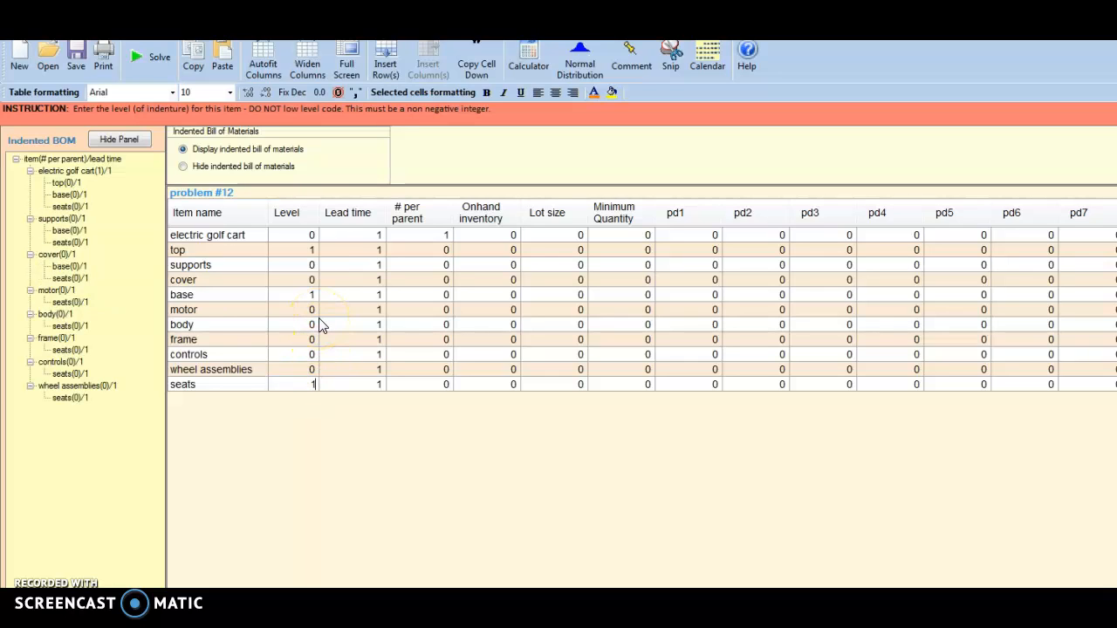
{"action": "left_click_drag", "start_coordinate": [320, 323], "coordinate": [312, 271]}
{"action": "left_click", "coordinate": [311, 272]}
{"action": "type", "text": "2"}
{"action": "left_click", "coordinate": [311, 281]}
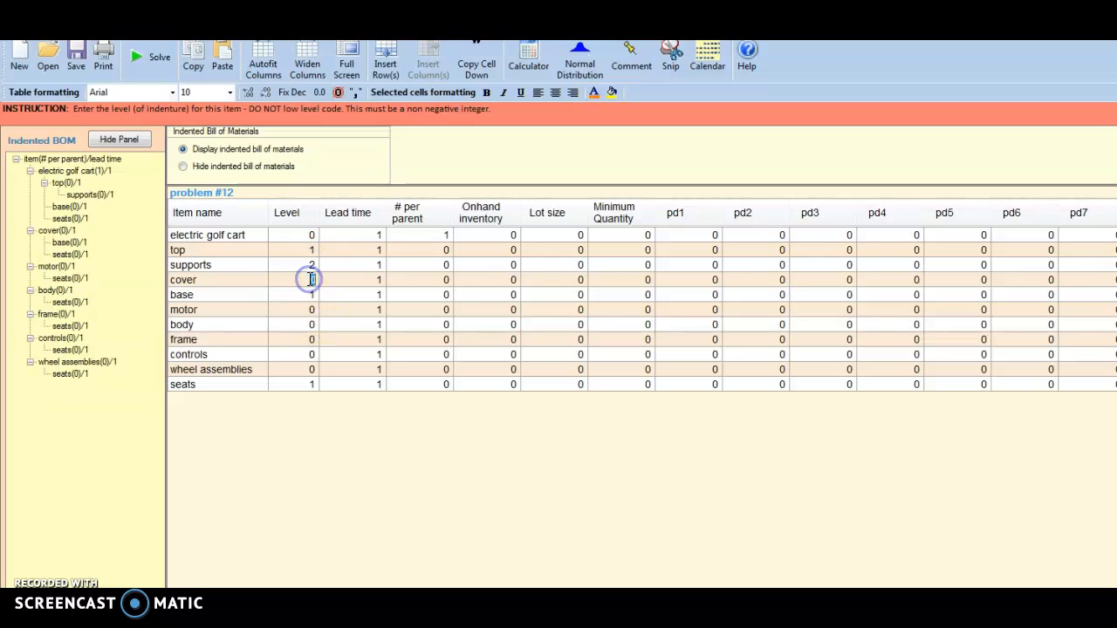
{"action": "type", "text": "2"}
Set the level of the motor and body items to 2
{"action": "left_click", "coordinate": [305, 303]}
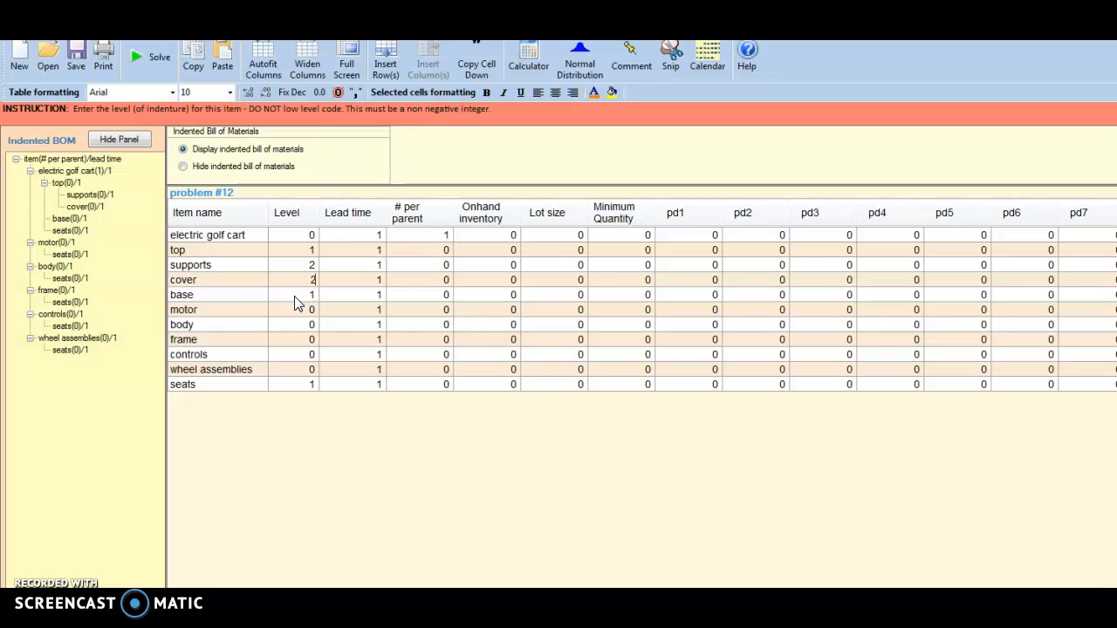
{"action": "left_click", "coordinate": [305, 310]}
{"action": "type", "text": "2"}
{"action": "left_click", "coordinate": [307, 324]}
{"action": "type", "text": "2"}
Set the level of the frame, controls and wheel assemblies items to 3
{"action": "left_click", "coordinate": [307, 340]}
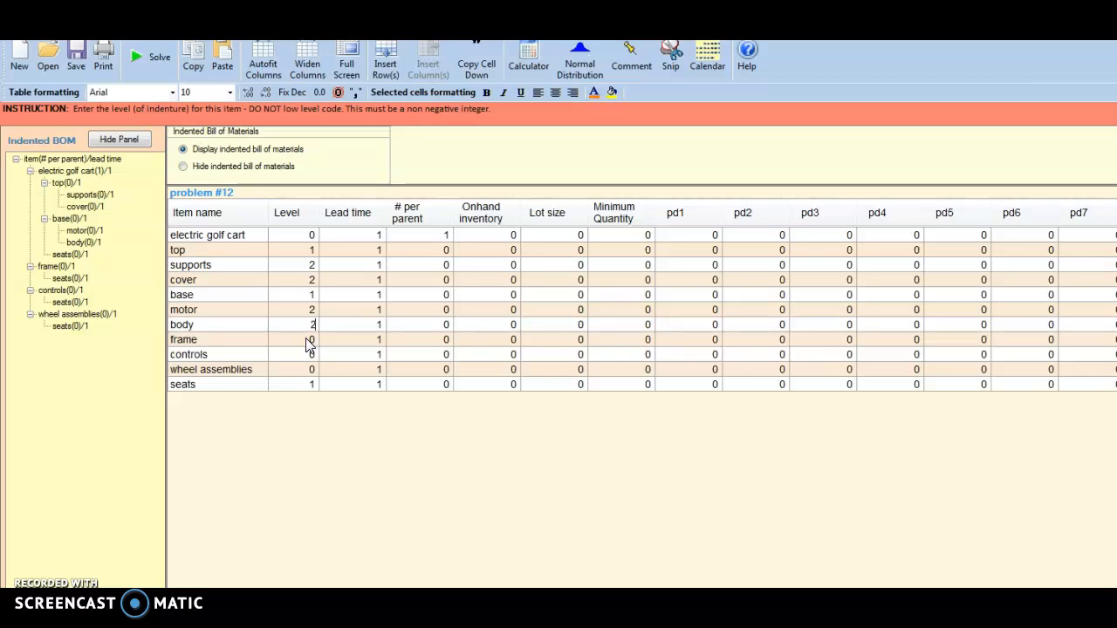
{"action": "left_click", "coordinate": [310, 342]}
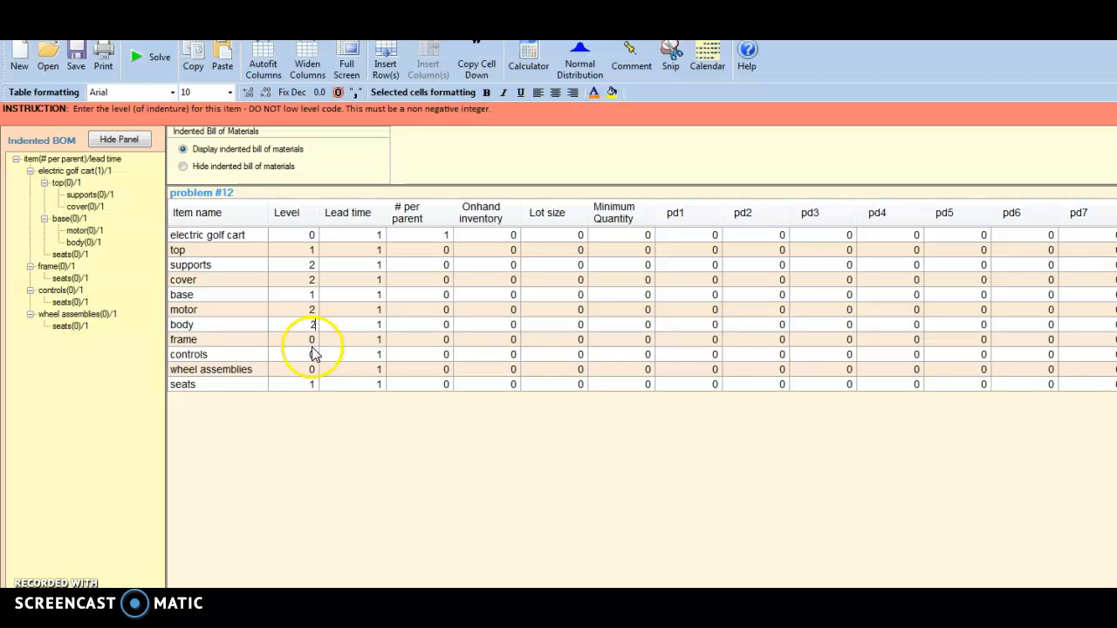
{"action": "type", "text": "3"}
{"action": "left_click", "coordinate": [311, 354]}
{"action": "type", "text": "3"}
{"action": "left_click", "coordinate": [312, 370]}
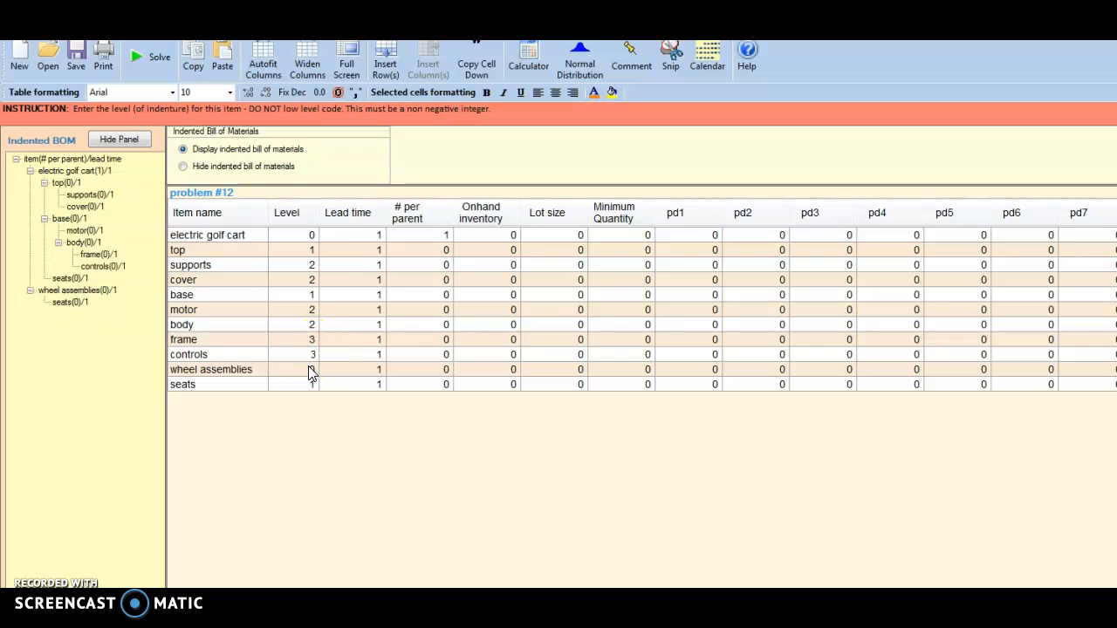
{"action": "type", "text": "3"}
{"action": "left_click", "coordinate": [306, 387]}
{"action": "left_click", "coordinate": [304, 383]}
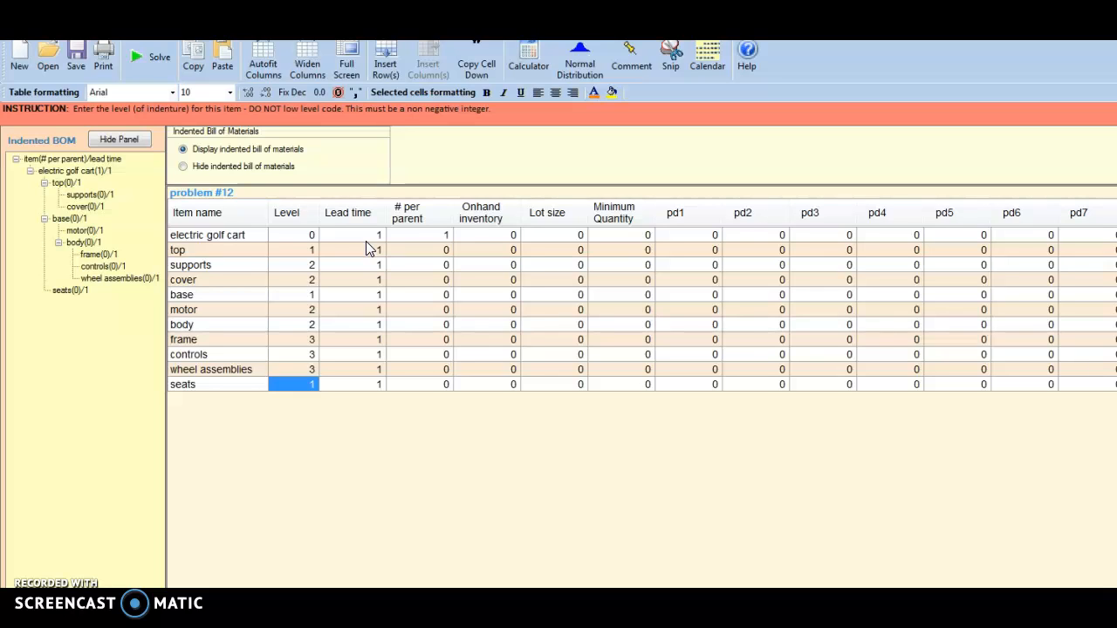
Set the lead time of the motor to 2, the body to 3 and the seats to 2
{"action": "left_click", "coordinate": [384, 310]}
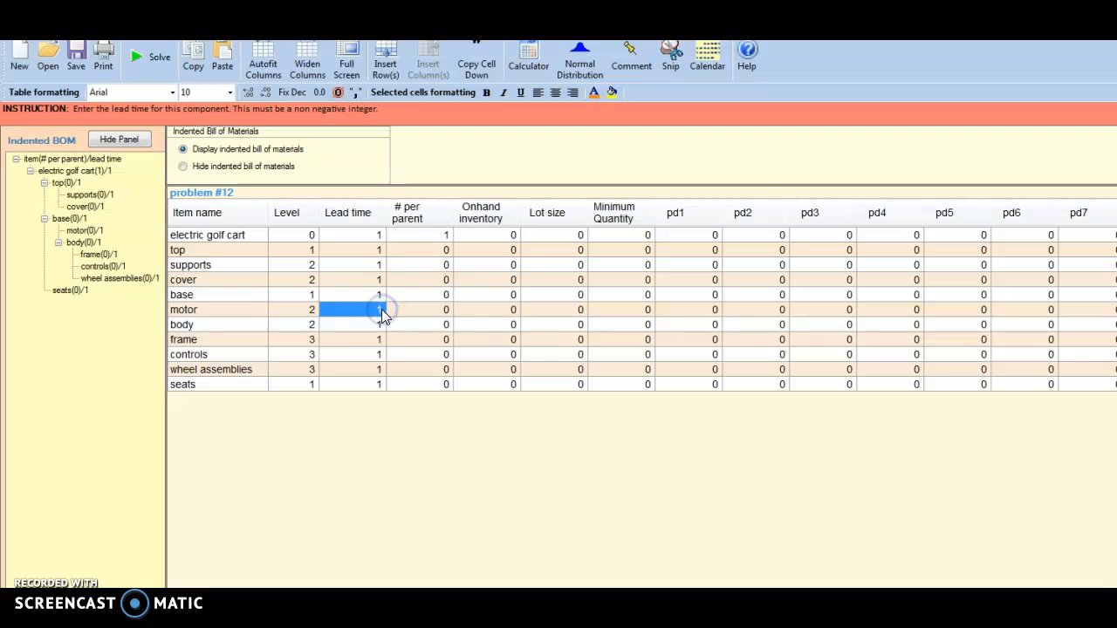
{"action": "type", "text": "2"}
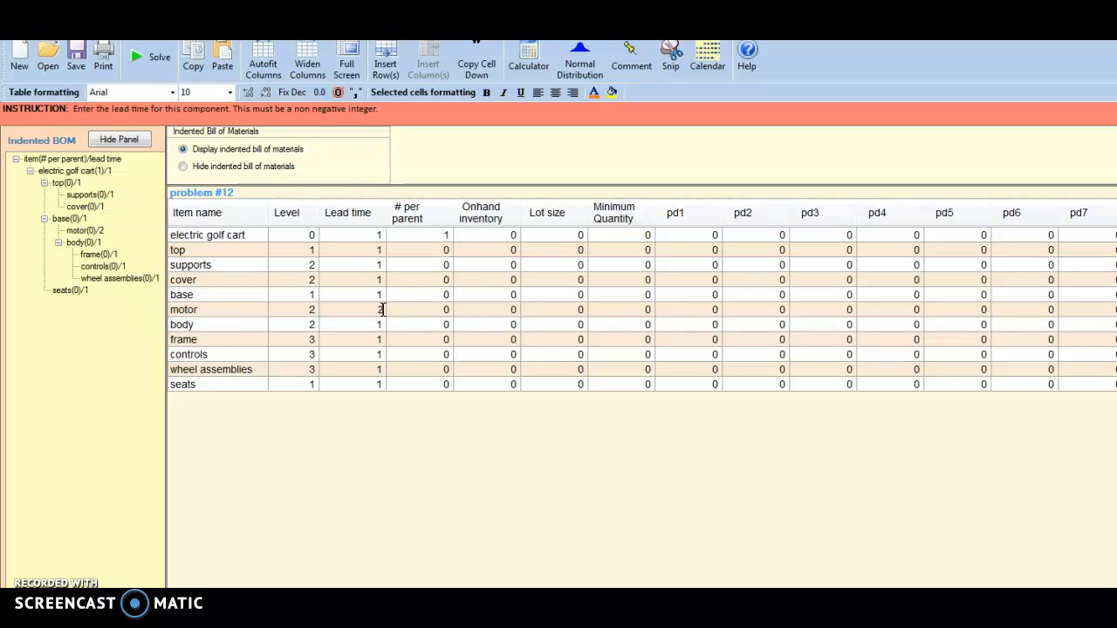
{"action": "left_click", "coordinate": [381, 326]}
{"action": "type", "text": "3"}
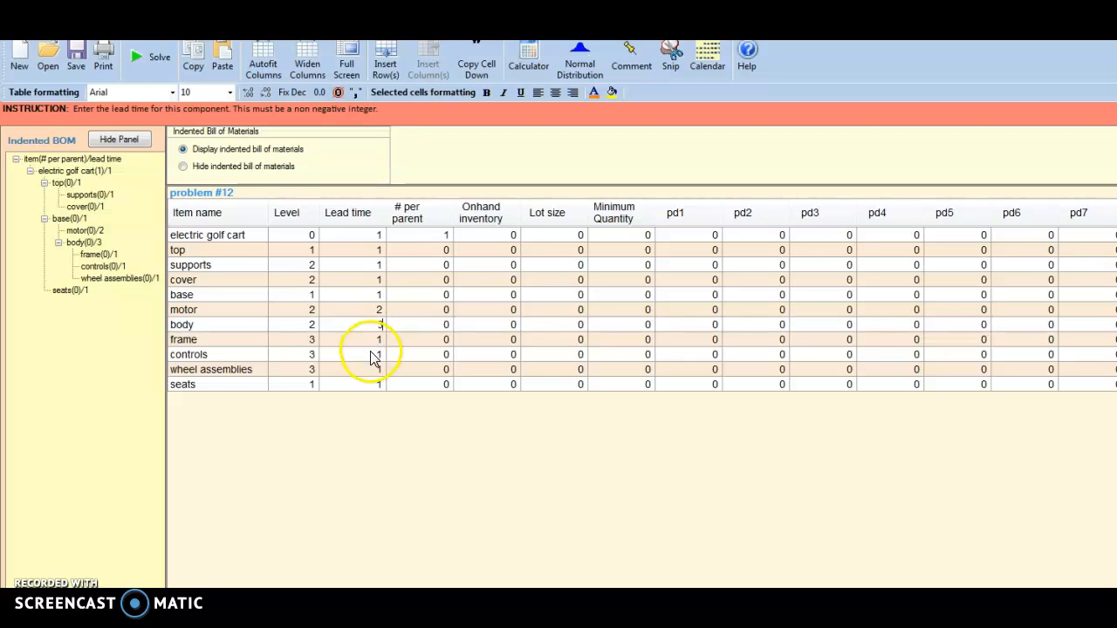
{"action": "left_click", "coordinate": [380, 385]}
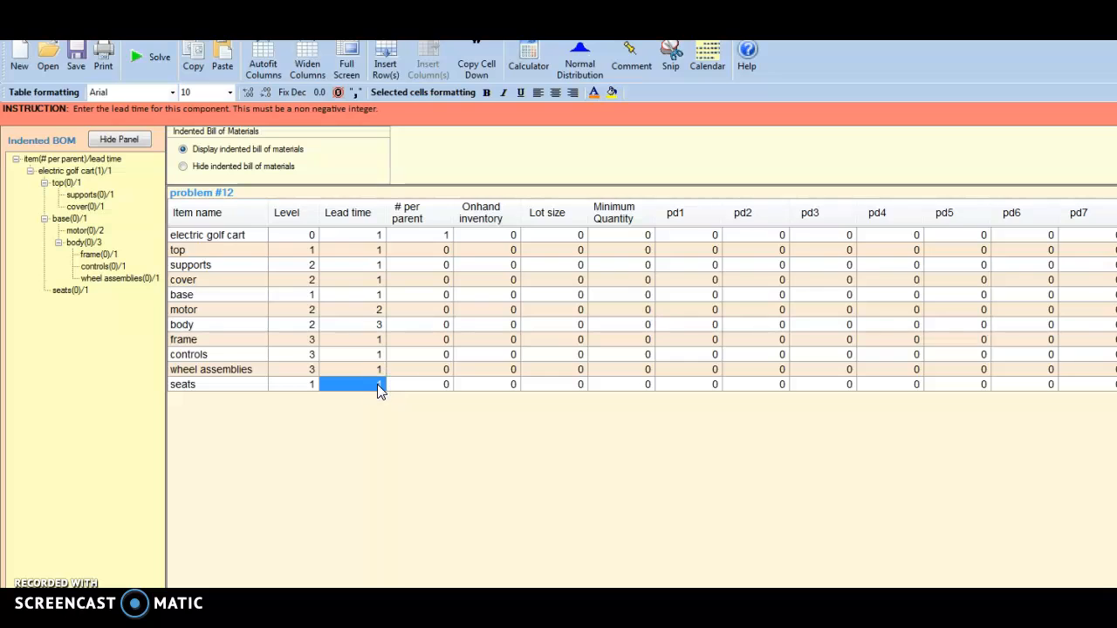
{"action": "type", "text": "2"}
{"action": "left_click", "coordinate": [428, 399]}
{"action": "left_click", "coordinate": [424, 387]}
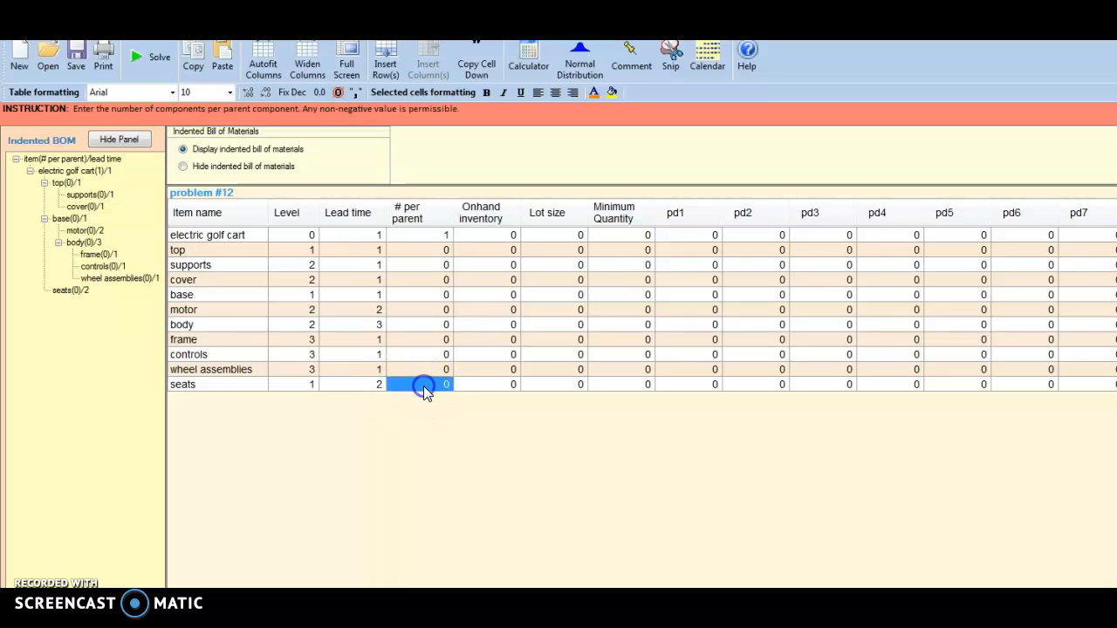
Set the number per parent to 4 for supports and to 1 for the top, cover and base
{"action": "left_click", "coordinate": [441, 255]}
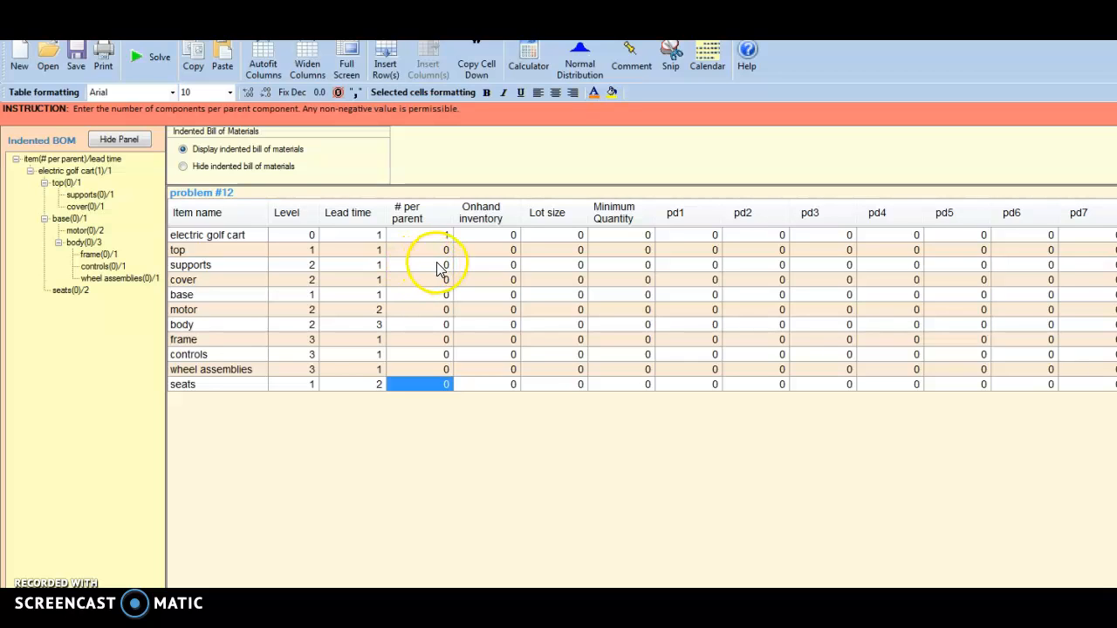
{"action": "left_click", "coordinate": [440, 267]}
{"action": "type", "text": "4"}
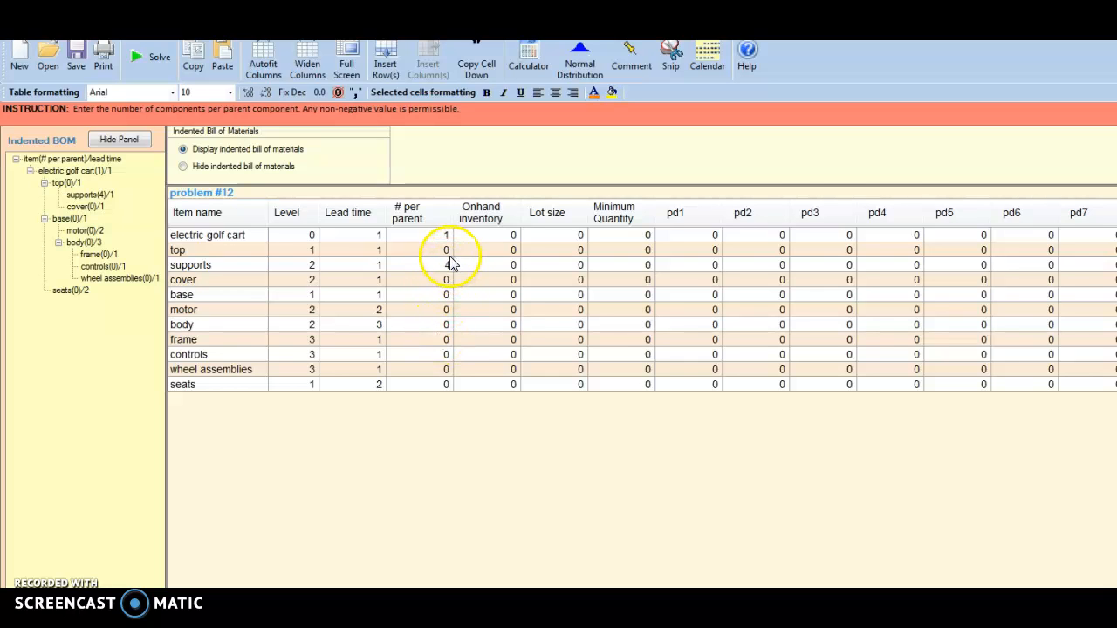
{"action": "left_click", "coordinate": [447, 252]}
{"action": "type", "text": "1"}
{"action": "left_click", "coordinate": [445, 278]}
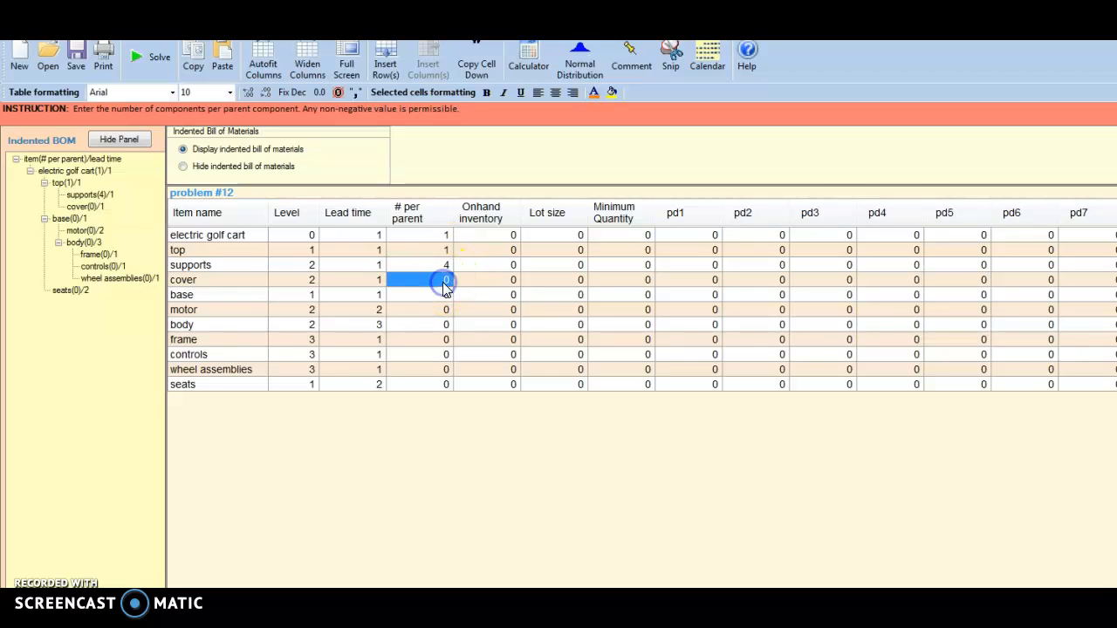
{"action": "type", "text": "1"}
{"action": "left_click", "coordinate": [441, 297]}
{"action": "type", "text": "1"}
{"action": "left_click", "coordinate": [440, 297]}
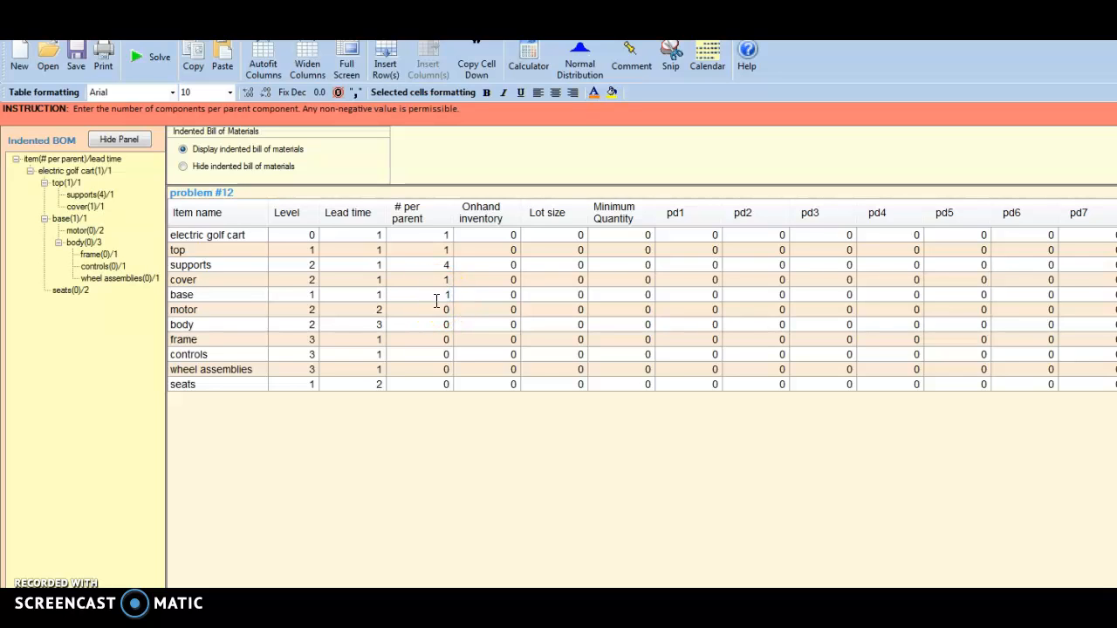
Set the number per parent to 1 for the motor, body, frame and controls
{"action": "left_click", "coordinate": [439, 309]}
{"action": "type", "text": "1"}
{"action": "left_click", "coordinate": [440, 325]}
{"action": "type", "text": "1"}
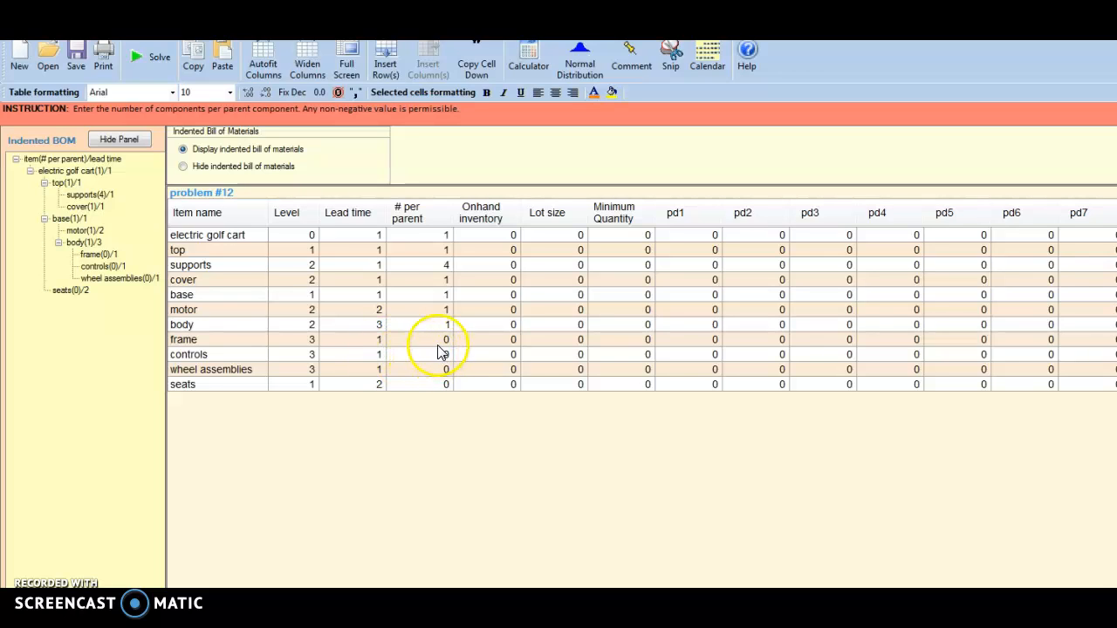
{"action": "left_click", "coordinate": [441, 340]}
{"action": "type", "text": "1"}
{"action": "key", "text": "Return"}
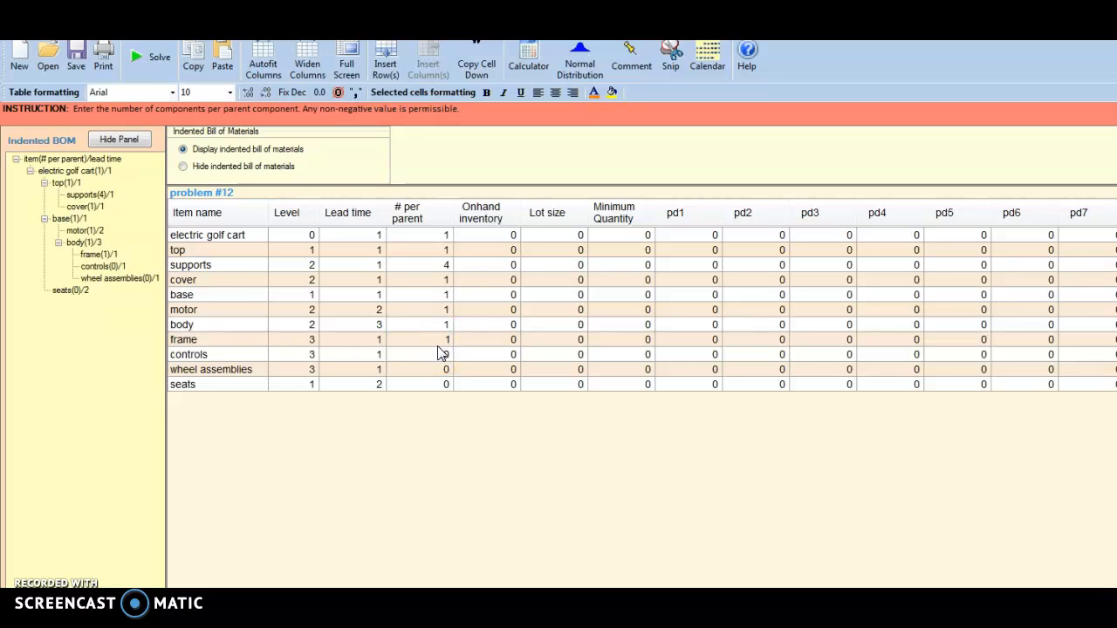
{"action": "left_click", "coordinate": [441, 353]}
{"action": "type", "text": "1"}
{"action": "key", "text": "Return"}
Set the number per parent to 4 for wheel assemblies and 2 for seats
{"action": "left_click", "coordinate": [446, 369]}
{"action": "type", "text": "4"}
{"action": "left_click", "coordinate": [440, 385]}
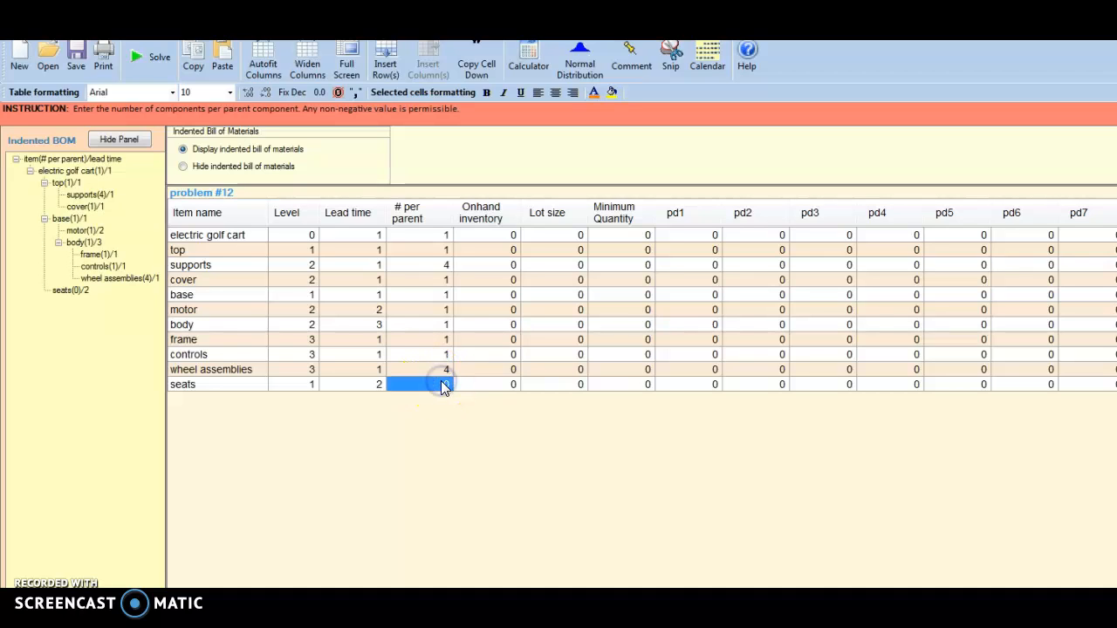
{"action": "type", "text": "2"}
{"action": "left_click", "coordinate": [448, 382]}
{"action": "left_click", "coordinate": [450, 238]}
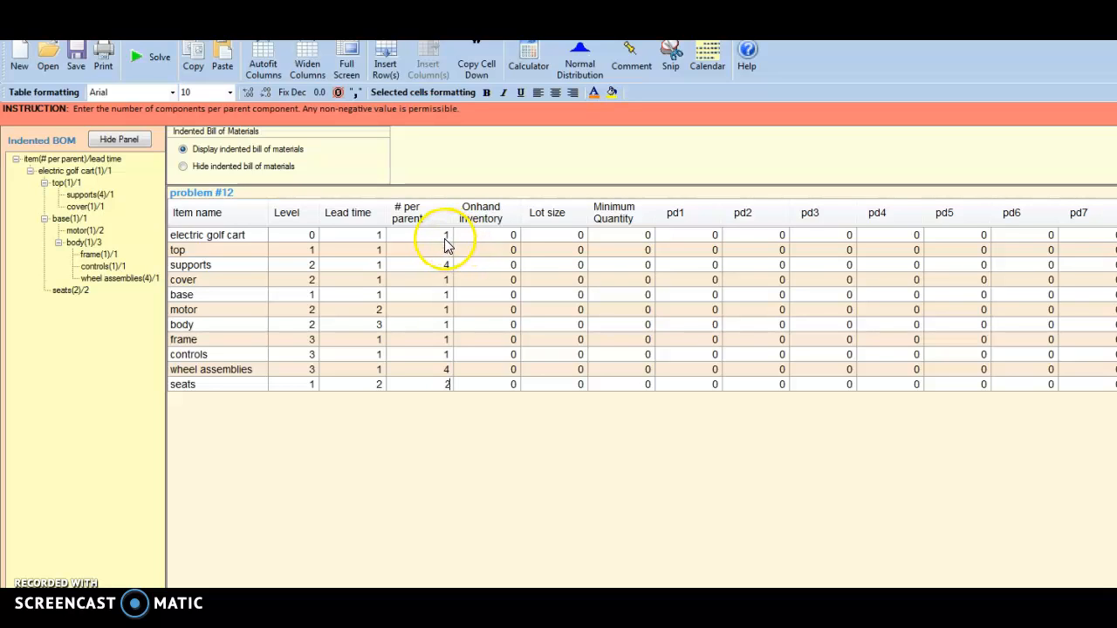
Enter the on-hand inventory: 40 for the top, 200 for supports and 20 for the base
{"action": "left_click", "coordinate": [513, 250]}
{"action": "type", "text": "40"}
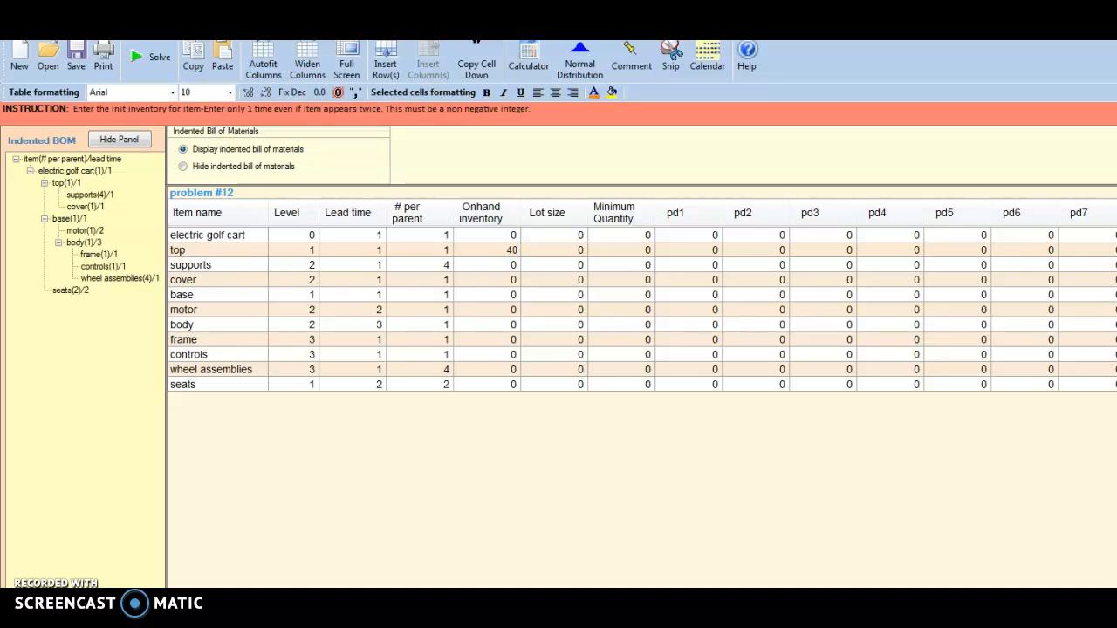
{"action": "left_click", "coordinate": [506, 266]}
{"action": "type", "text": "200"}
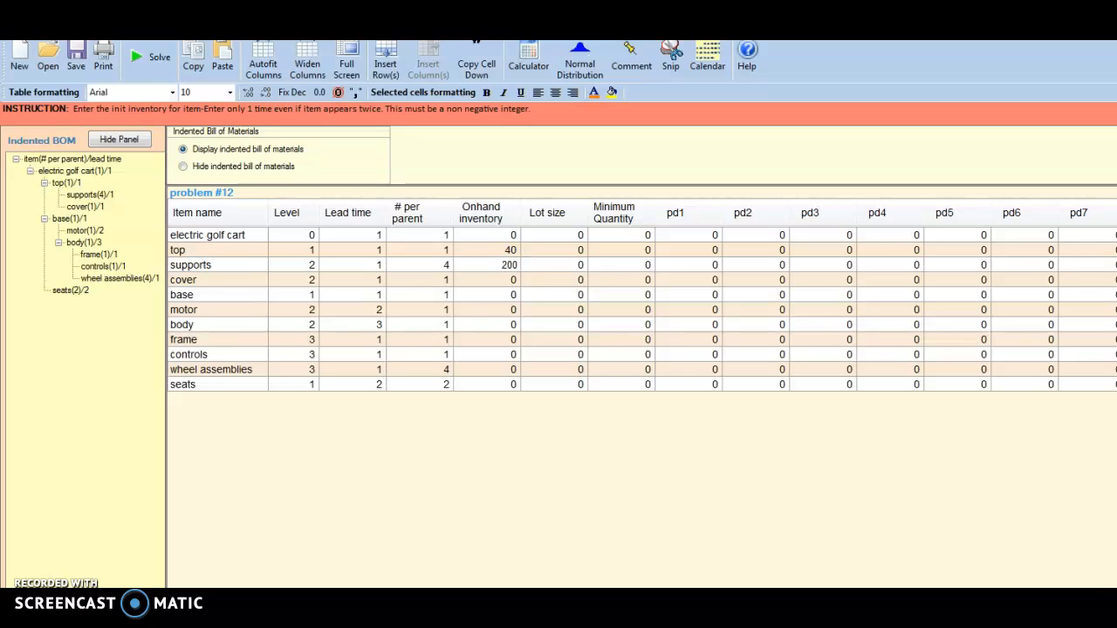
{"action": "left_click", "coordinate": [513, 295]}
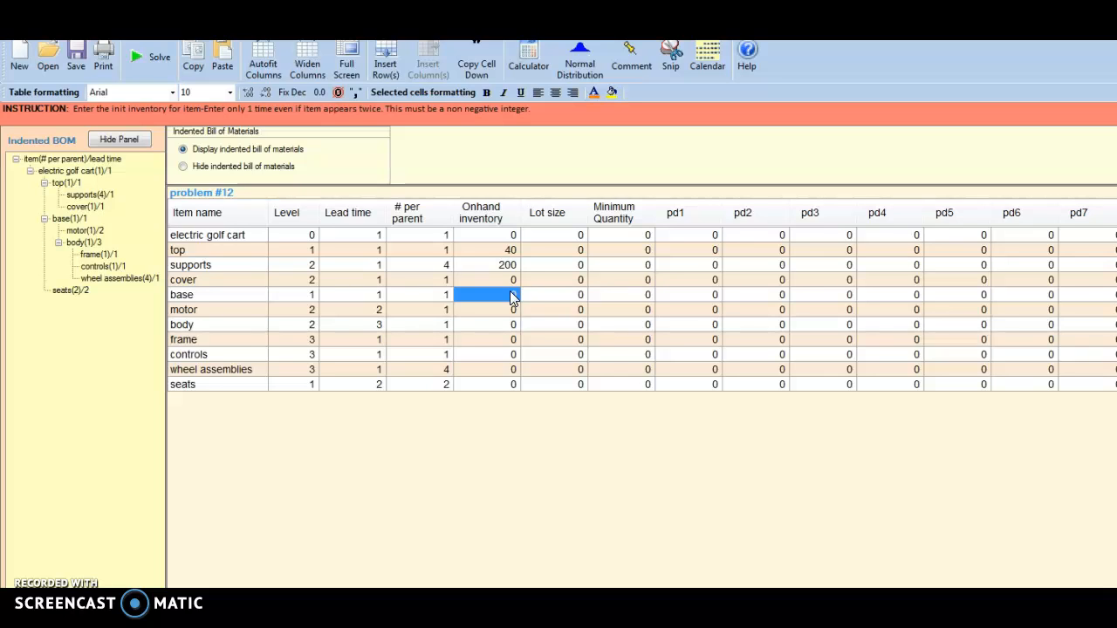
{"action": "type", "text": "20"}
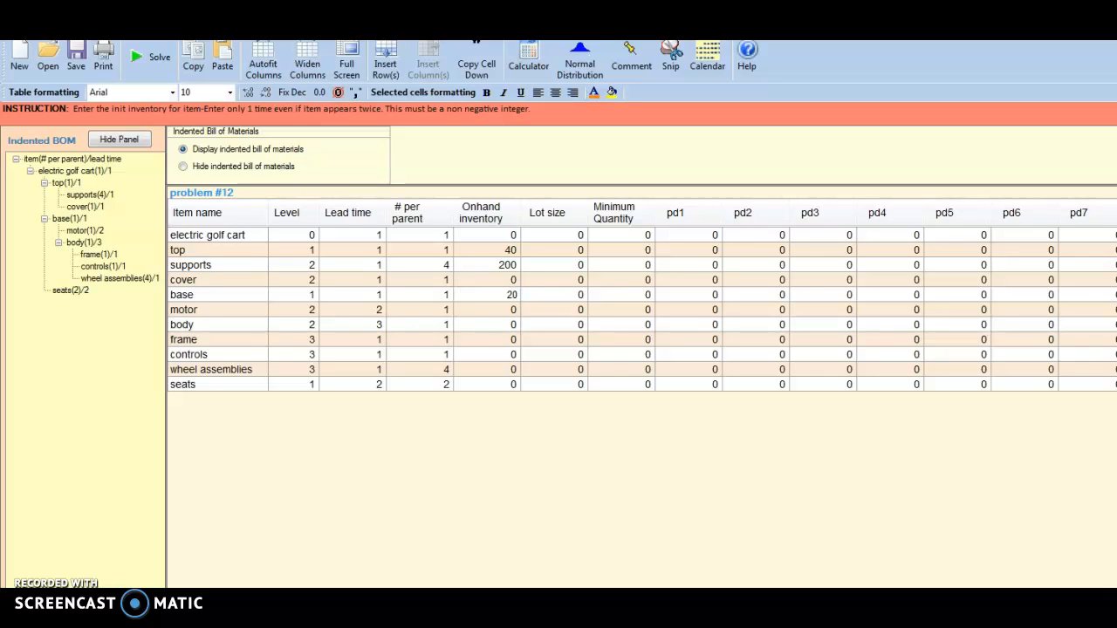
Enter the on-hand inventory: 300 for the motor, 50 for the body and 35 for the frame
{"action": "left_click", "coordinate": [512, 311]}
{"action": "type", "text": "300"}
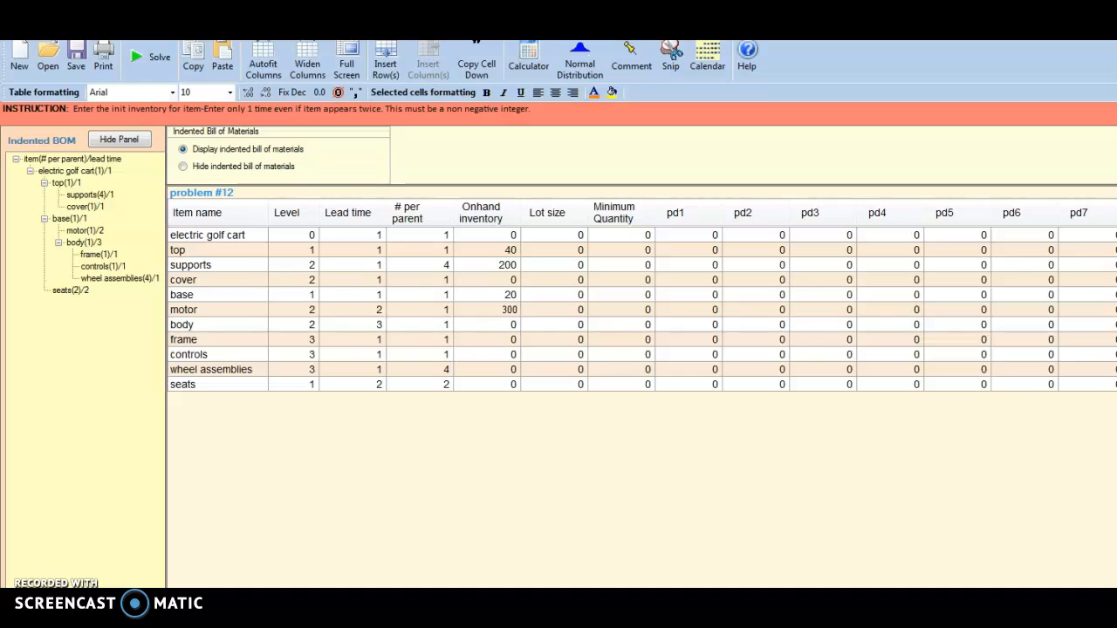
{"action": "left_click", "coordinate": [511, 325]}
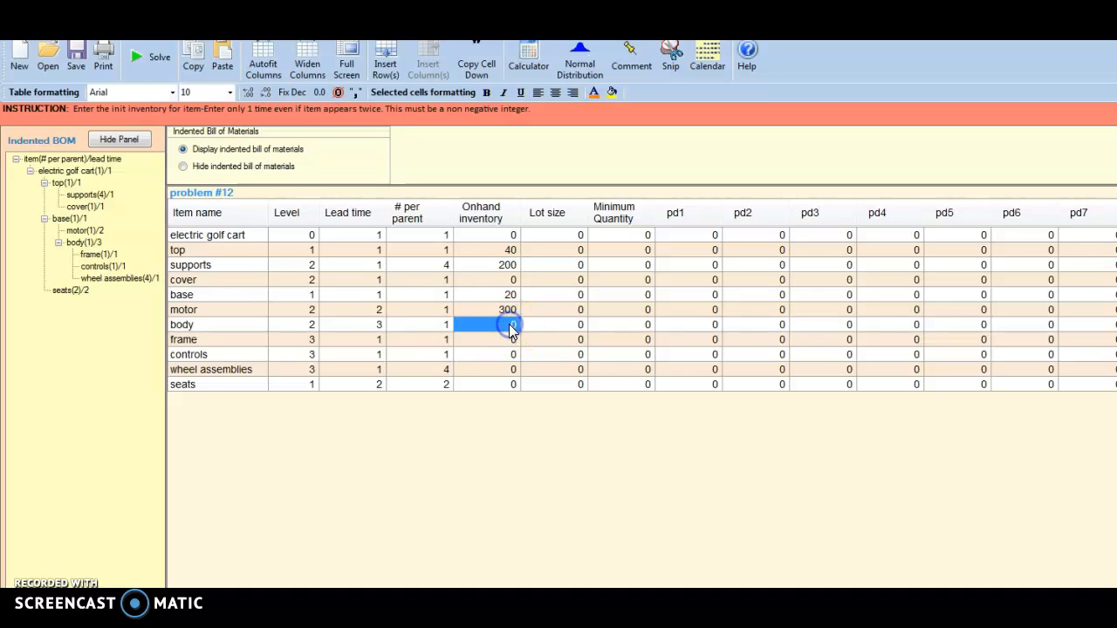
{"action": "type", "text": "6"}
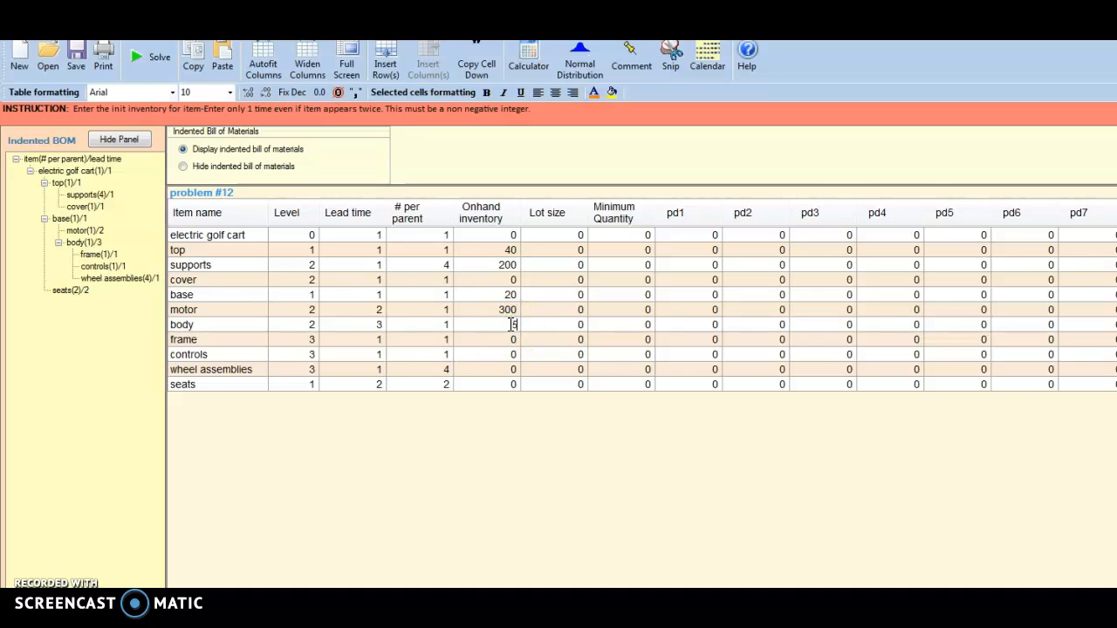
{"action": "left_click", "coordinate": [510, 339]}
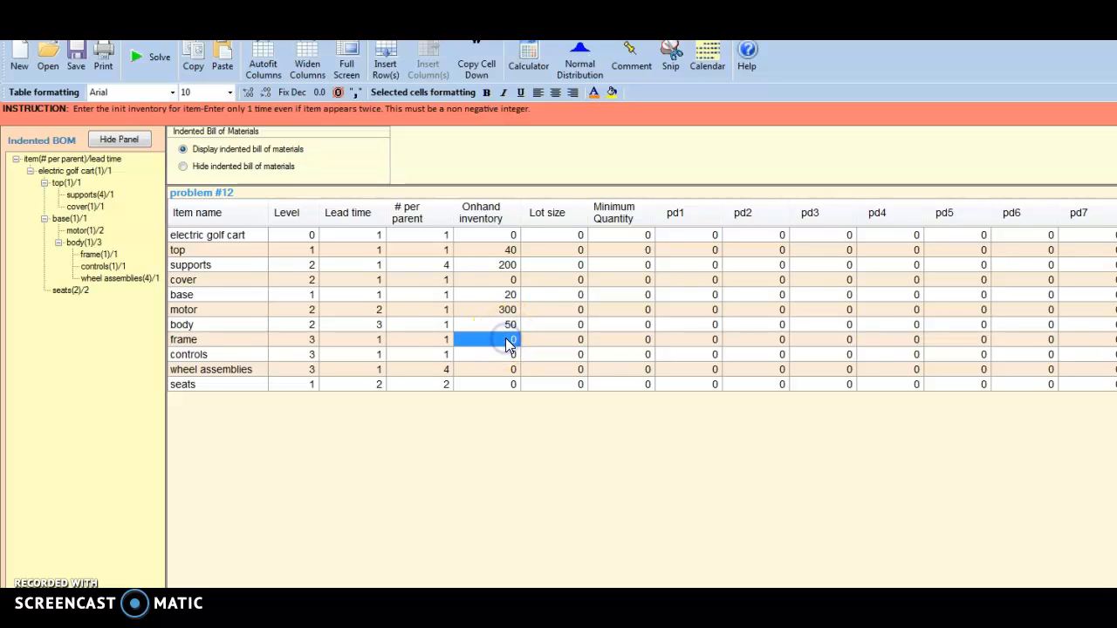
{"action": "type", "text": "35"}
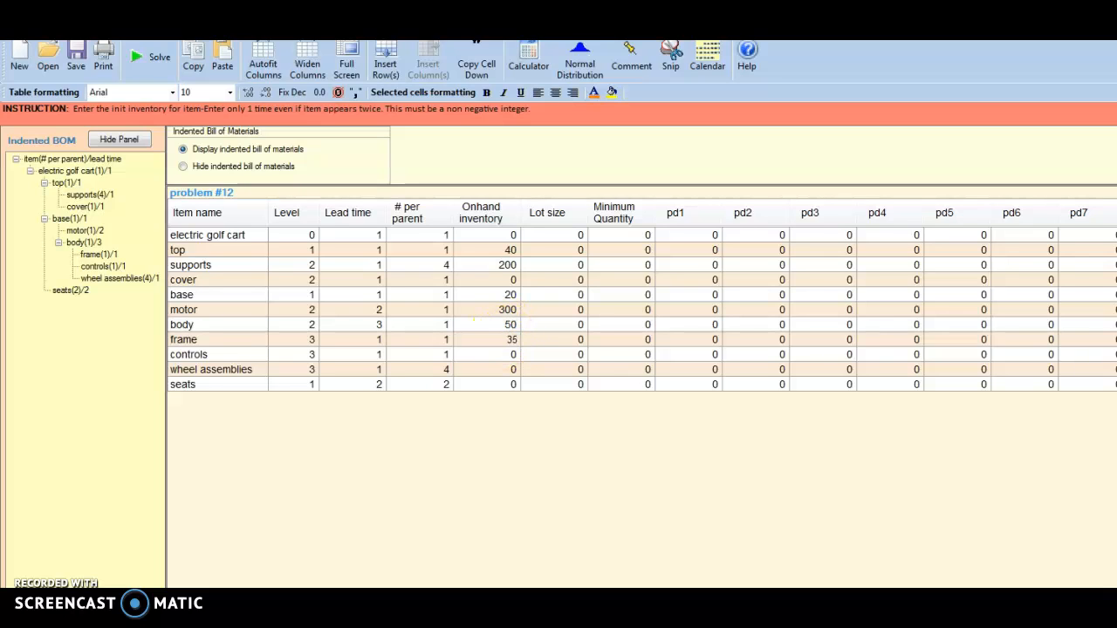
Enter the on-hand inventory: 240 for wheel assemblies and 120 for seats
{"action": "left_click", "coordinate": [511, 353]}
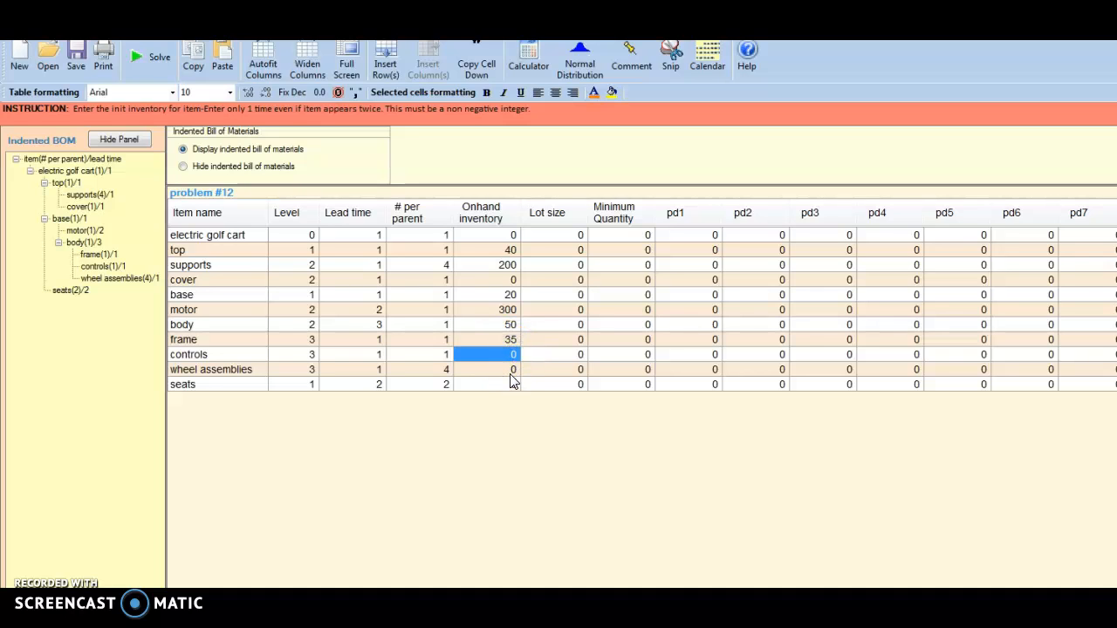
{"action": "left_click", "coordinate": [510, 370]}
{"action": "type", "text": "24"}
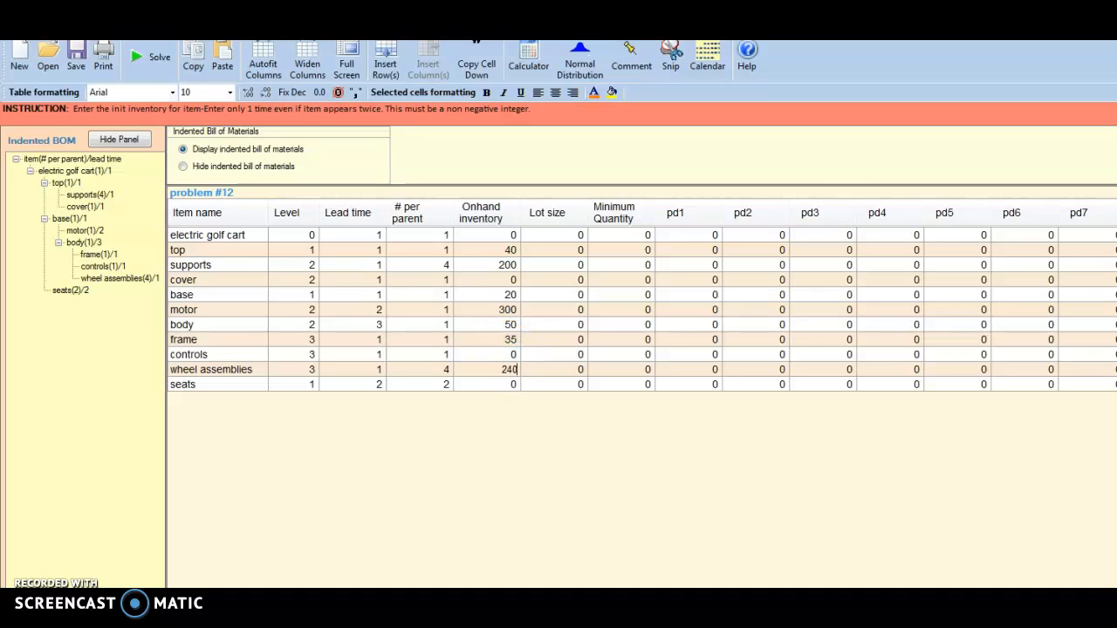
{"action": "type", "text": "0"}
{"action": "left_click", "coordinate": [508, 384]}
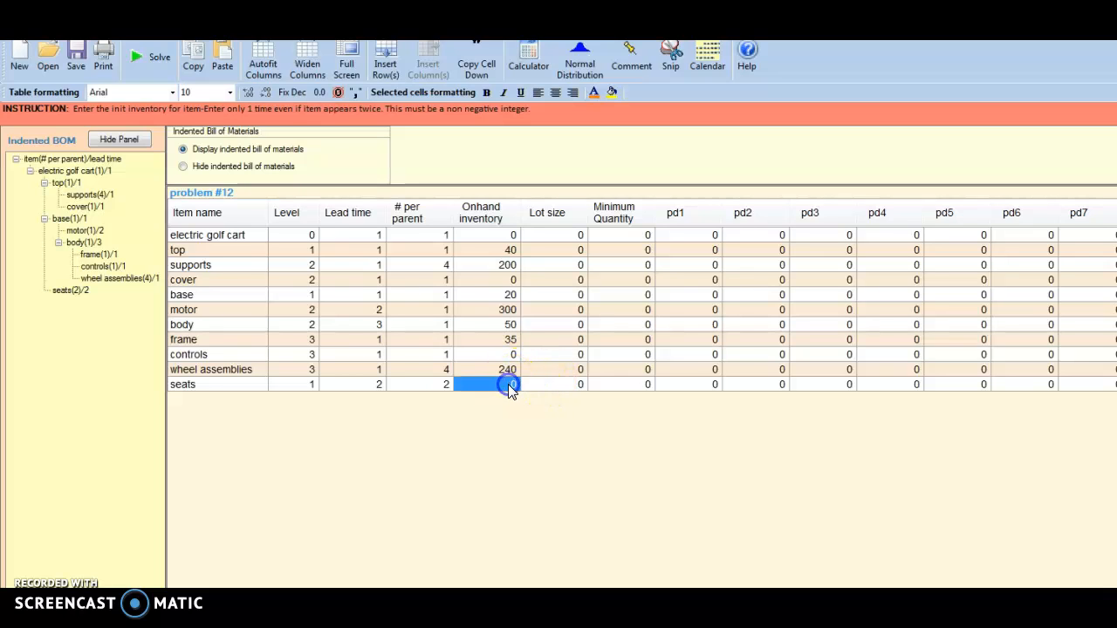
{"action": "type", "text": "120"}
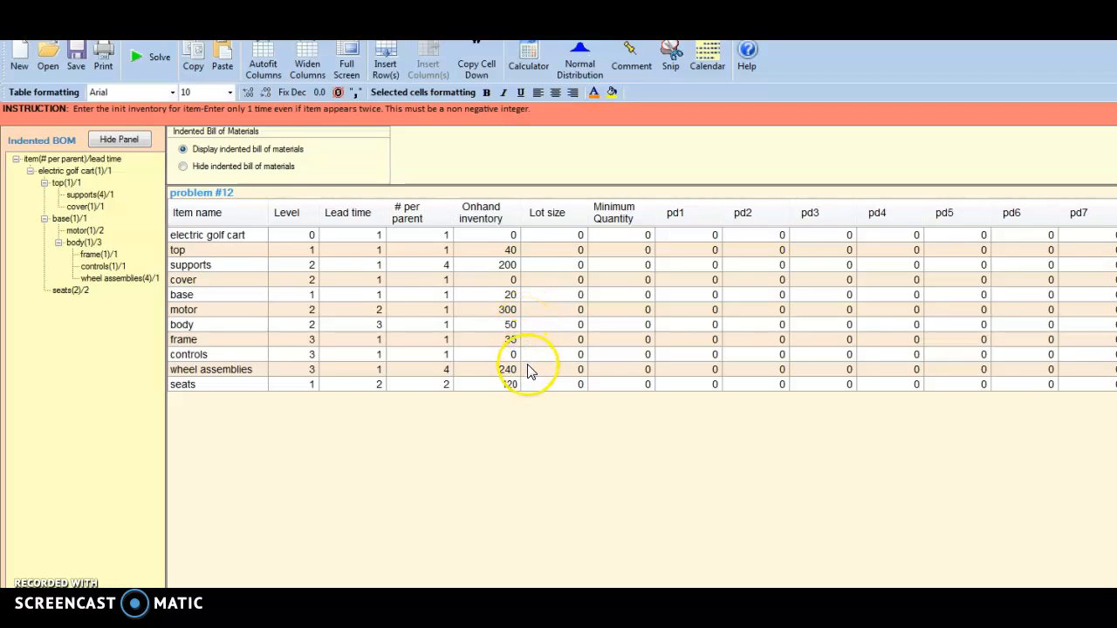
Set the lot size to 1 for the electric golf cart, top, supports and cover
{"action": "left_click", "coordinate": [580, 236]}
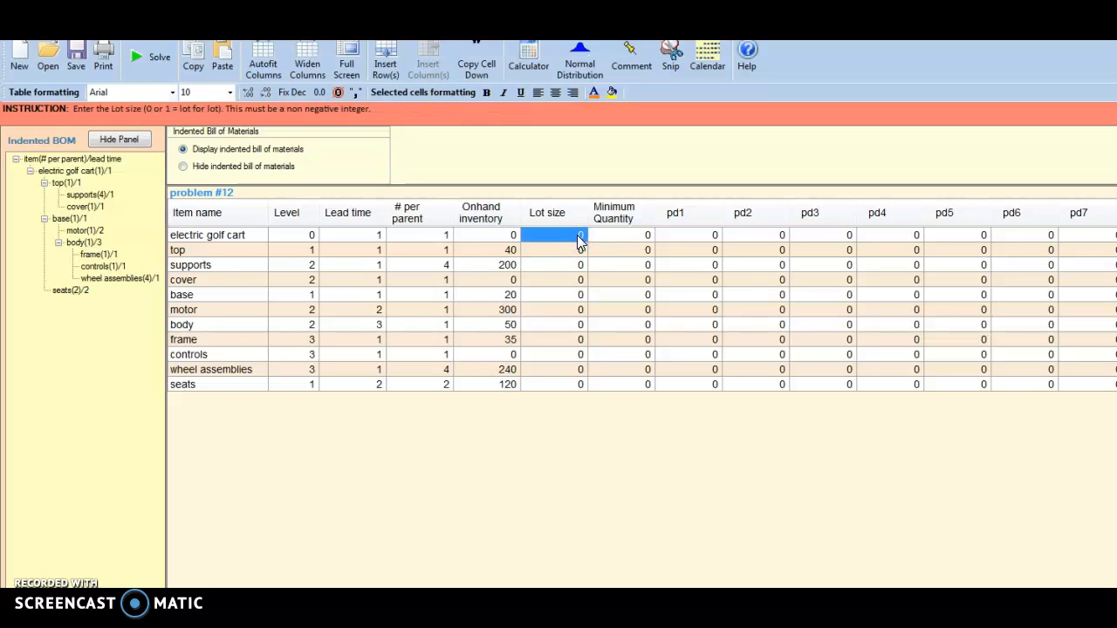
{"action": "type", "text": "1"}
{"action": "left_click", "coordinate": [579, 251]}
{"action": "type", "text": "1"}
{"action": "left_click", "coordinate": [575, 266]}
{"action": "type", "text": "1"}
{"action": "left_click", "coordinate": [570, 280]}
{"action": "type", "text": "1"}
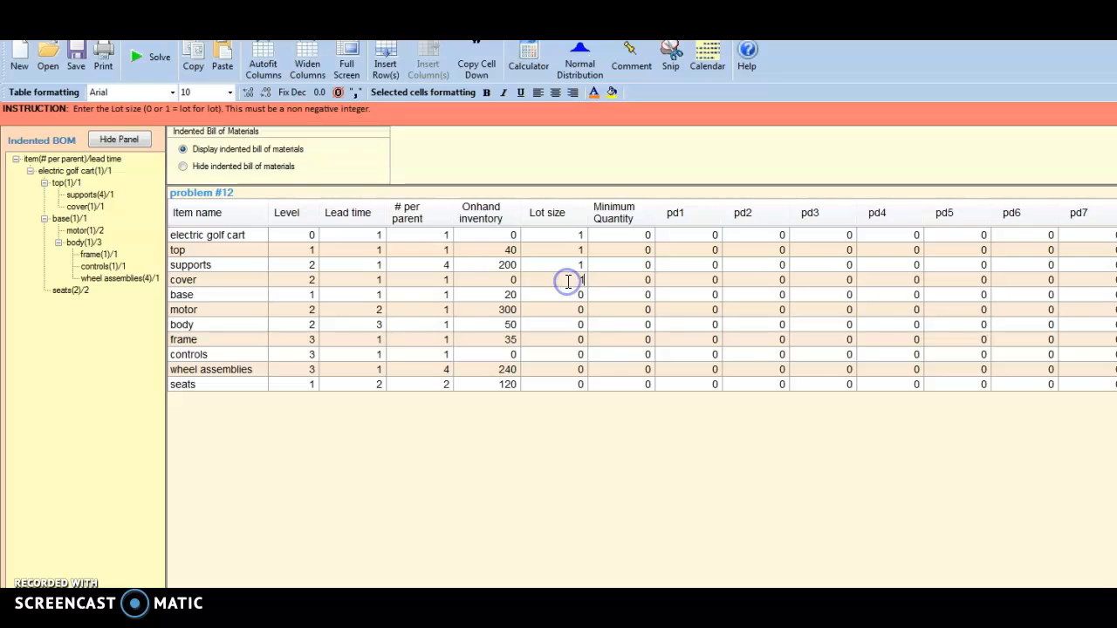
Set the lot size to 1 for the base, motor, body and frame
{"action": "left_click", "coordinate": [568, 295]}
{"action": "type", "text": "1"}
{"action": "left_click", "coordinate": [566, 309]}
{"action": "type", "text": "1"}
{"action": "left_click", "coordinate": [563, 324]}
{"action": "type", "text": "1"}
{"action": "left_click", "coordinate": [561, 340]}
{"action": "type", "text": "1"}
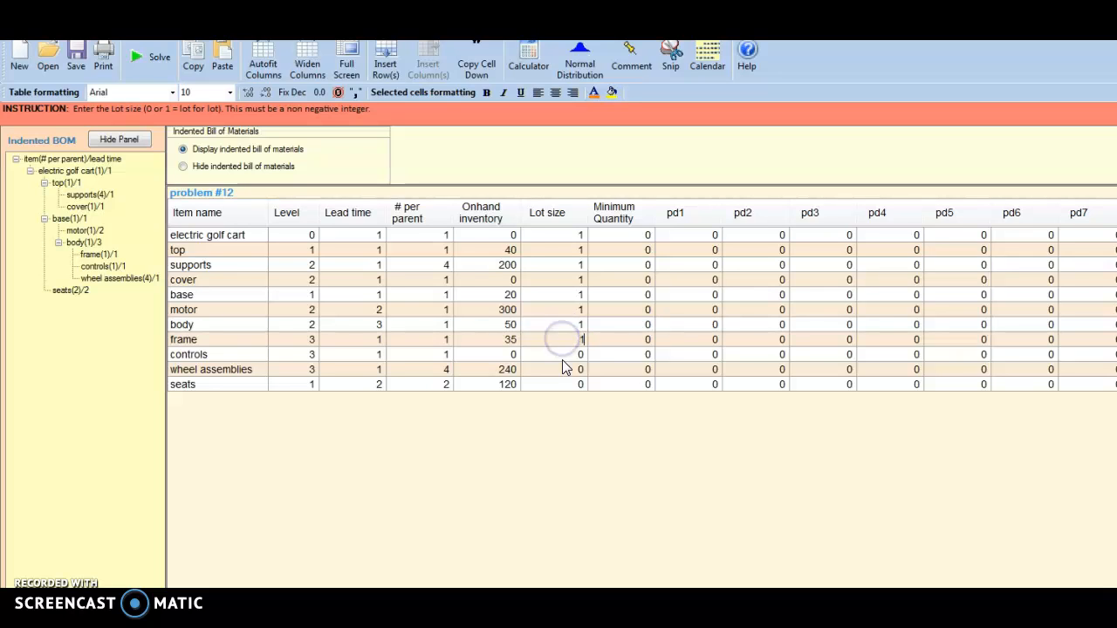
Set the lot size to 1 for the controls, wheel assemblies and seats
{"action": "left_click", "coordinate": [566, 355]}
{"action": "type", "text": "1"}
{"action": "left_click", "coordinate": [568, 369]}
{"action": "type", "text": "1"}
{"action": "left_click", "coordinate": [569, 384]}
{"action": "type", "text": "1"}
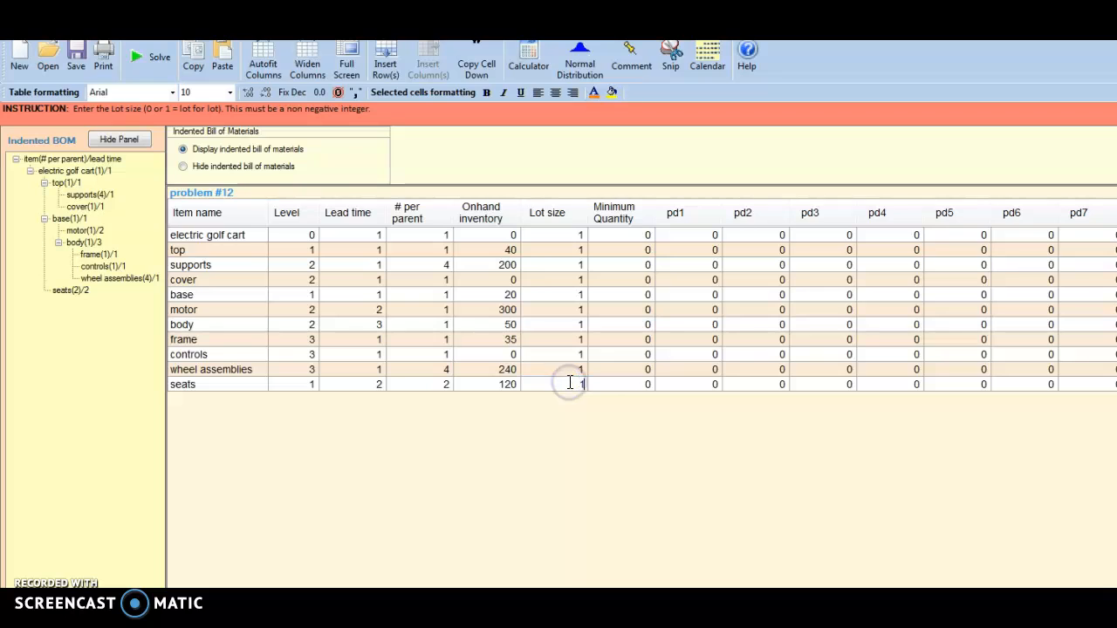
{"action": "left_click", "coordinate": [608, 390]}
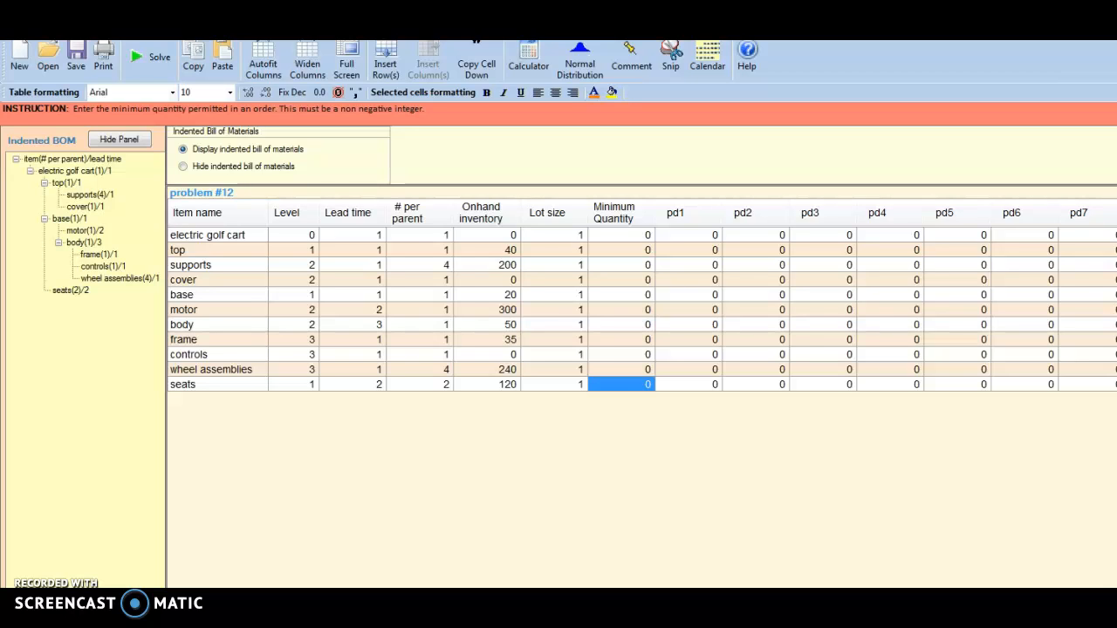
Enter a period 8 demand of 200 for the electric golf cart and solve the problem
{"action": "left_click", "coordinate": [1116, 235]}
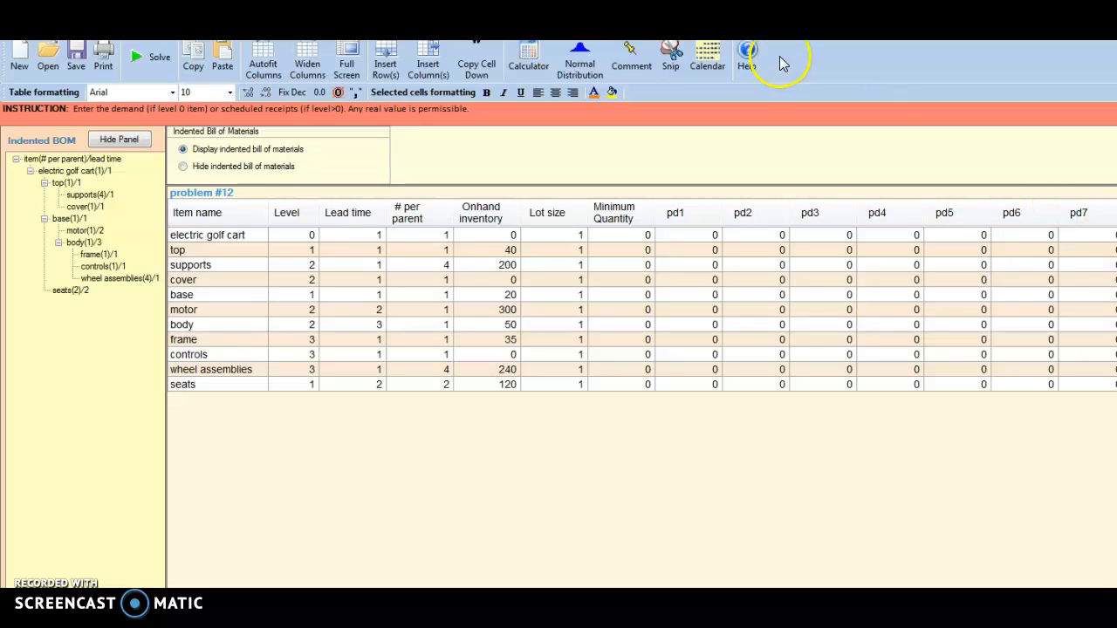
{"action": "left_click", "coordinate": [158, 62]}
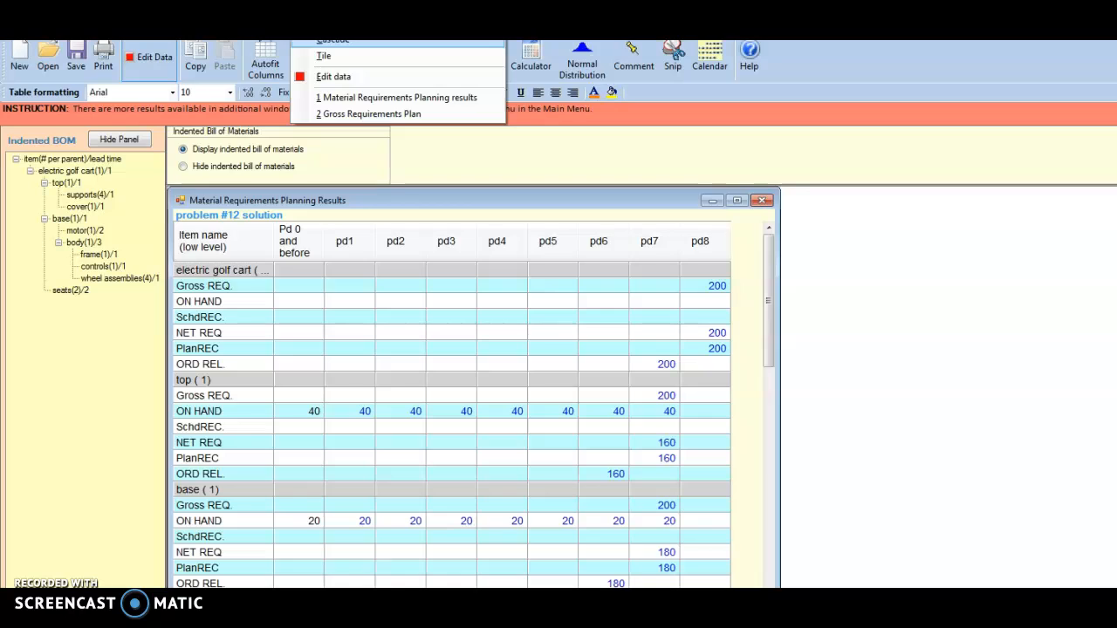
{"action": "key", "text": "alt+p"}
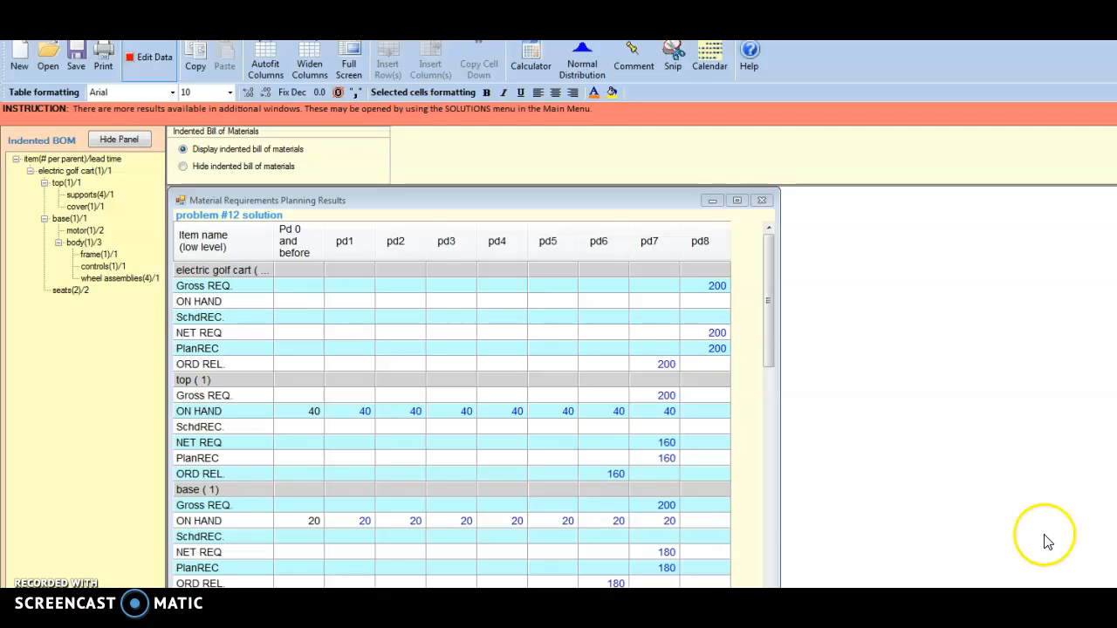
Examine the planning results for the top, base and seats, including their net requirements and order releases
{"action": "left_click_drag", "start_coordinate": [770, 358], "coordinate": [770, 377]}
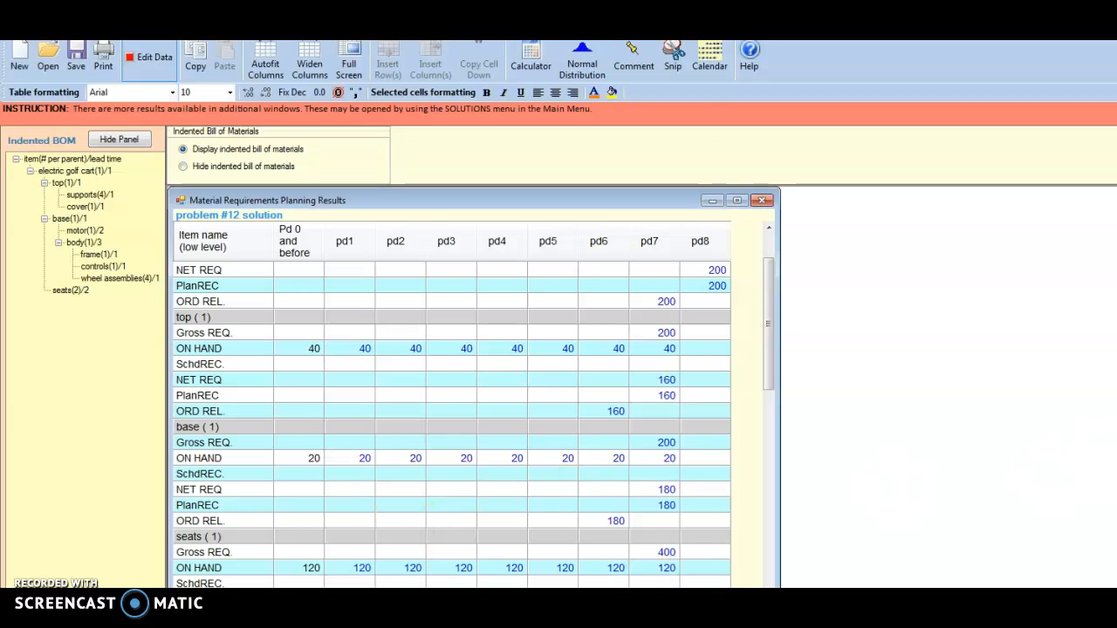
{"action": "scroll", "coordinate": [451, 384], "scroll_direction": "down", "scroll_amount": 1}
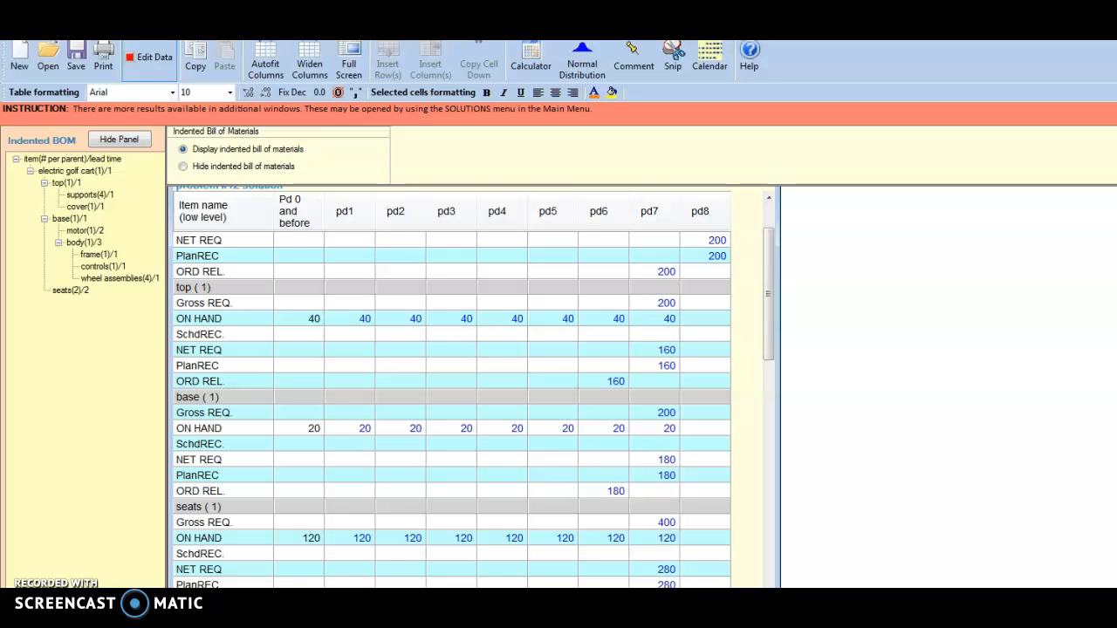
{"action": "scroll", "coordinate": [452, 384], "scroll_direction": "down", "scroll_amount": 2}
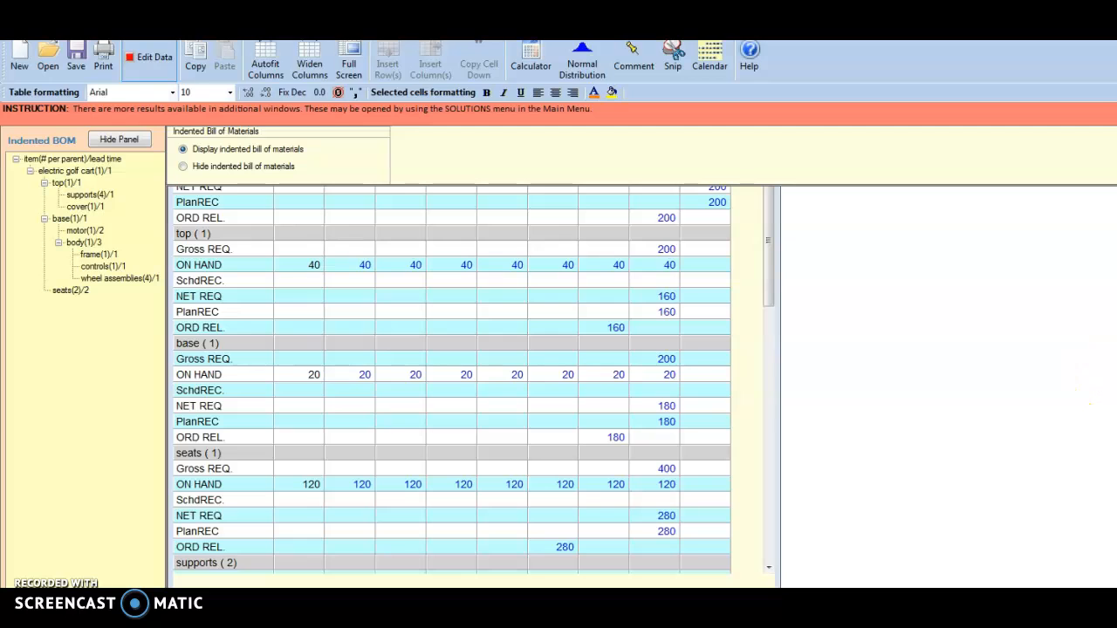
{"action": "scroll", "coordinate": [448, 378], "scroll_direction": "down", "scroll_amount": 1}
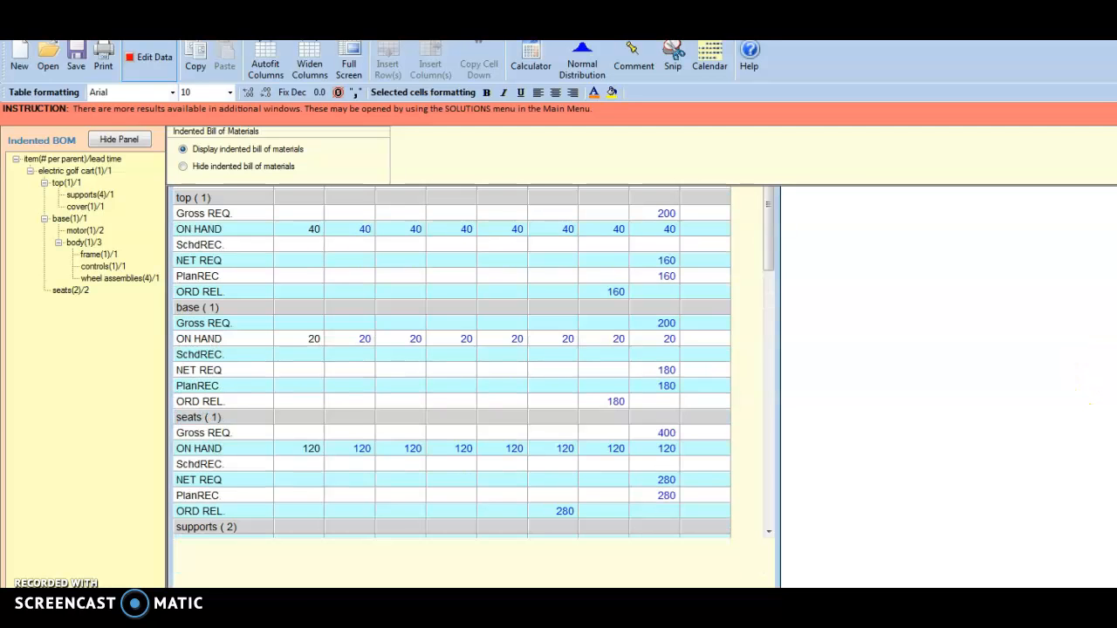
{"action": "scroll", "coordinate": [558, 431], "scroll_direction": "down", "scroll_amount": 1}
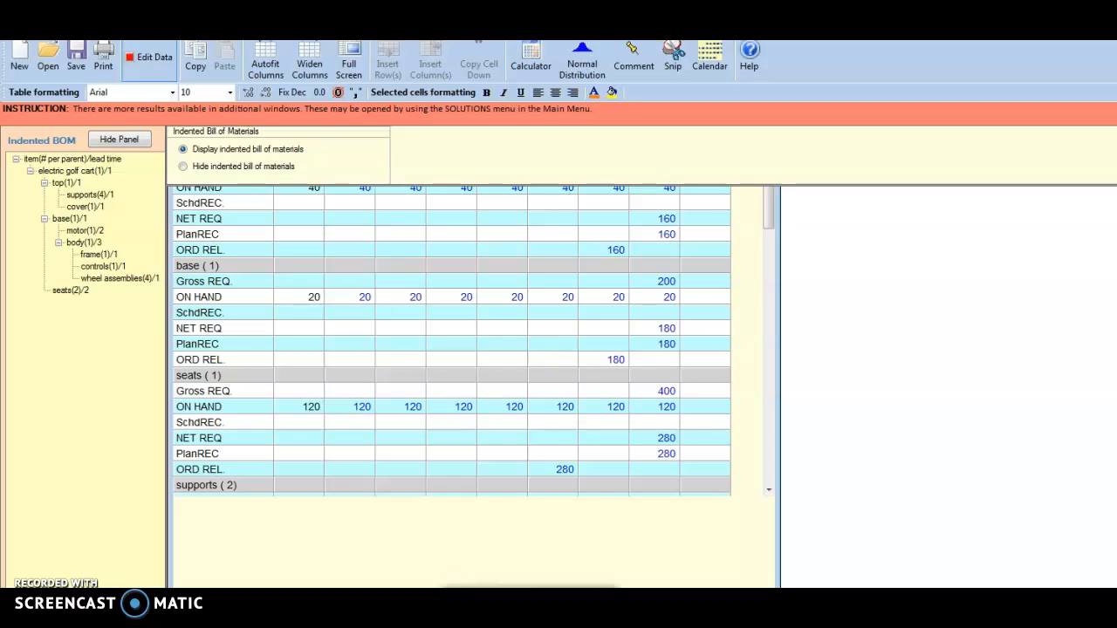
{"action": "mouse_move", "coordinate": [482, 607]}
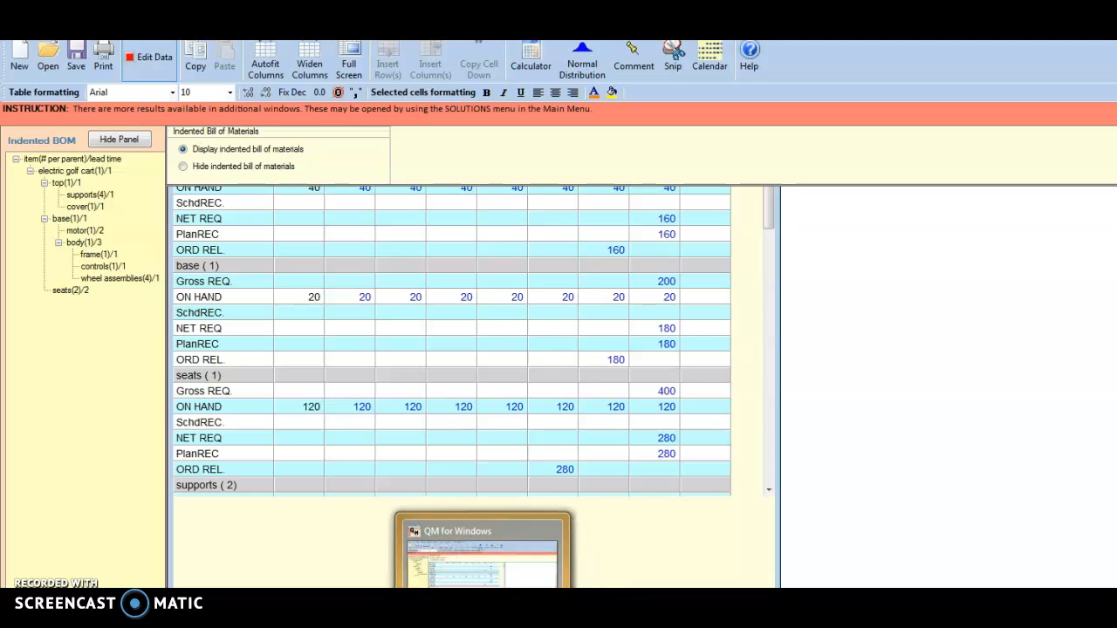